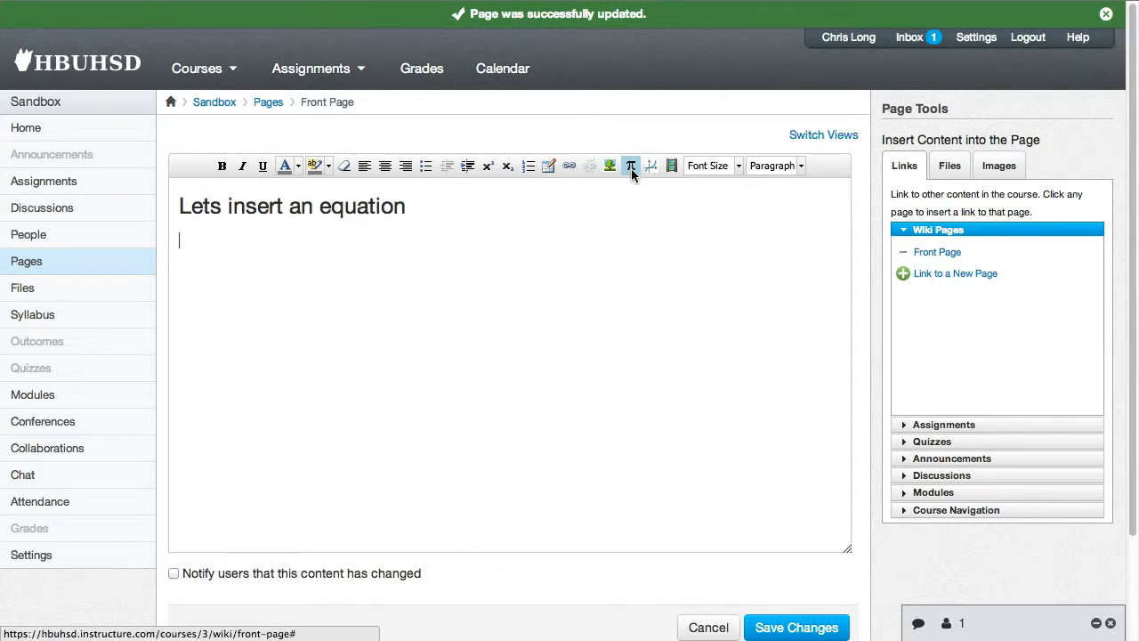
Start a new equation below the page heading and enter x with the superscript 3n
click(631, 169)
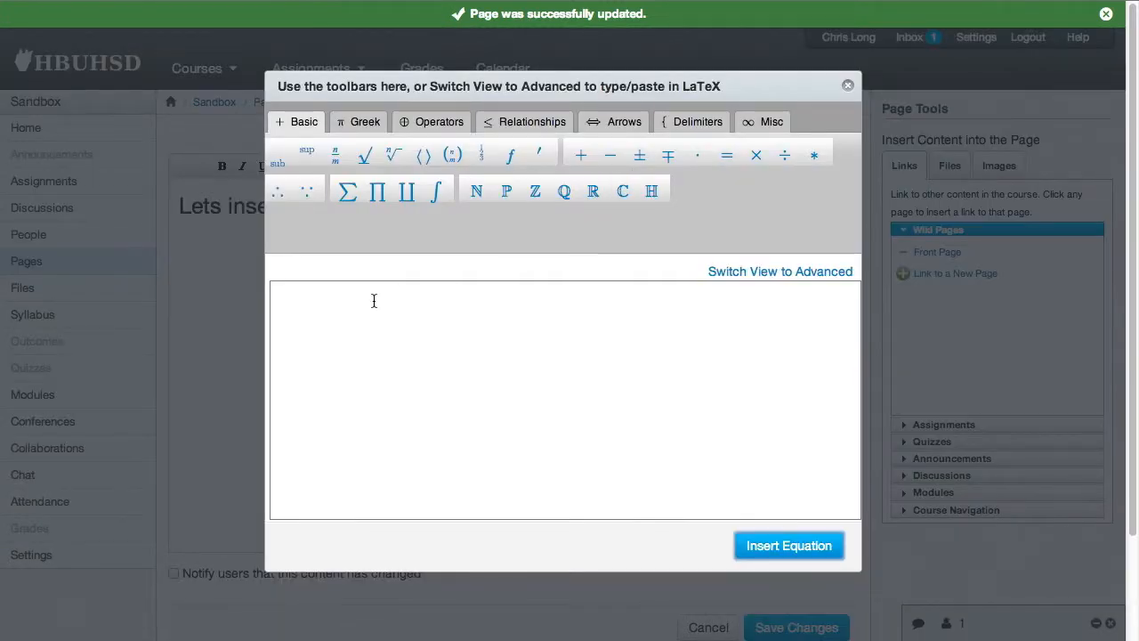
click(348, 317)
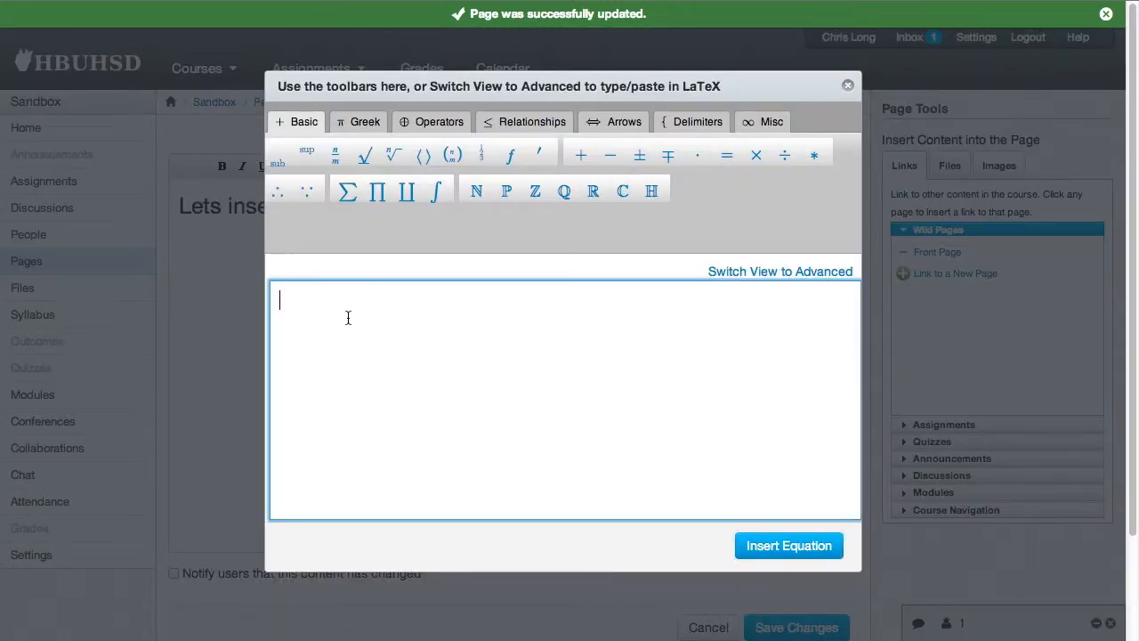
text(x)
click(308, 155)
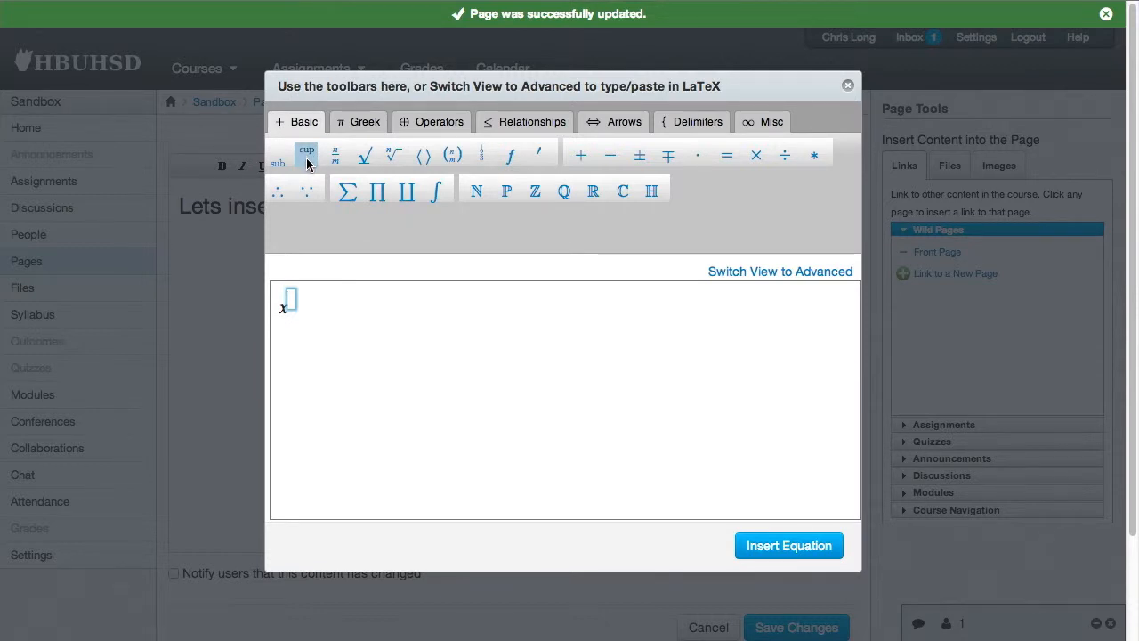
text(3n)
Add the nested superscript -2p with its own superscript 0, and insert the finished equation into the page
click(303, 149)
click(303, 153)
click(303, 154)
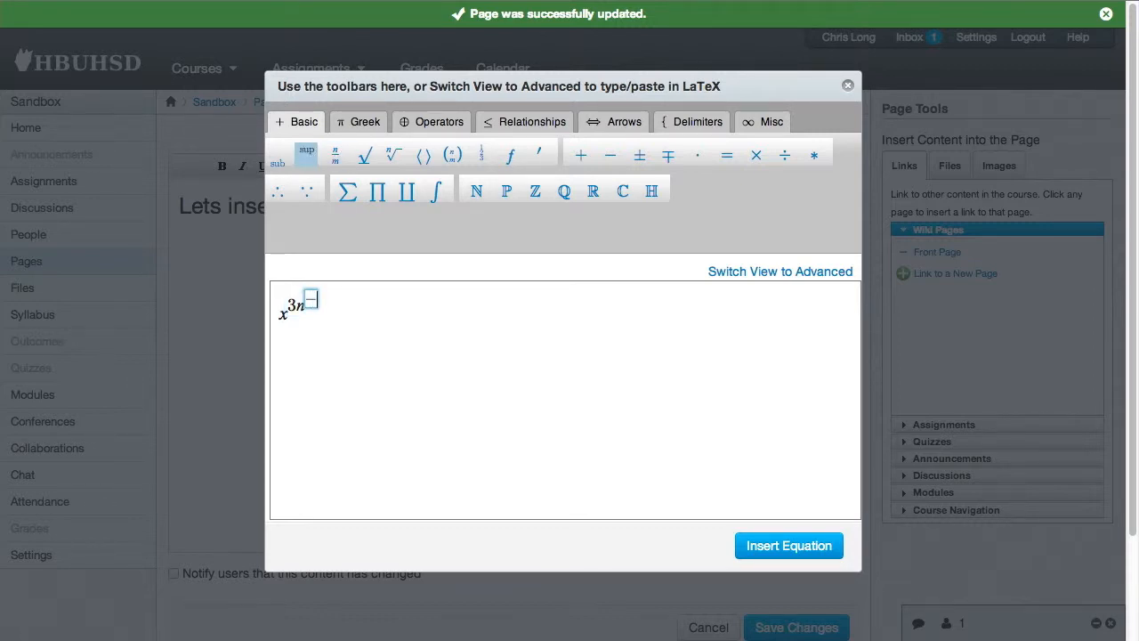
text(-2p)
click(310, 154)
text(0)
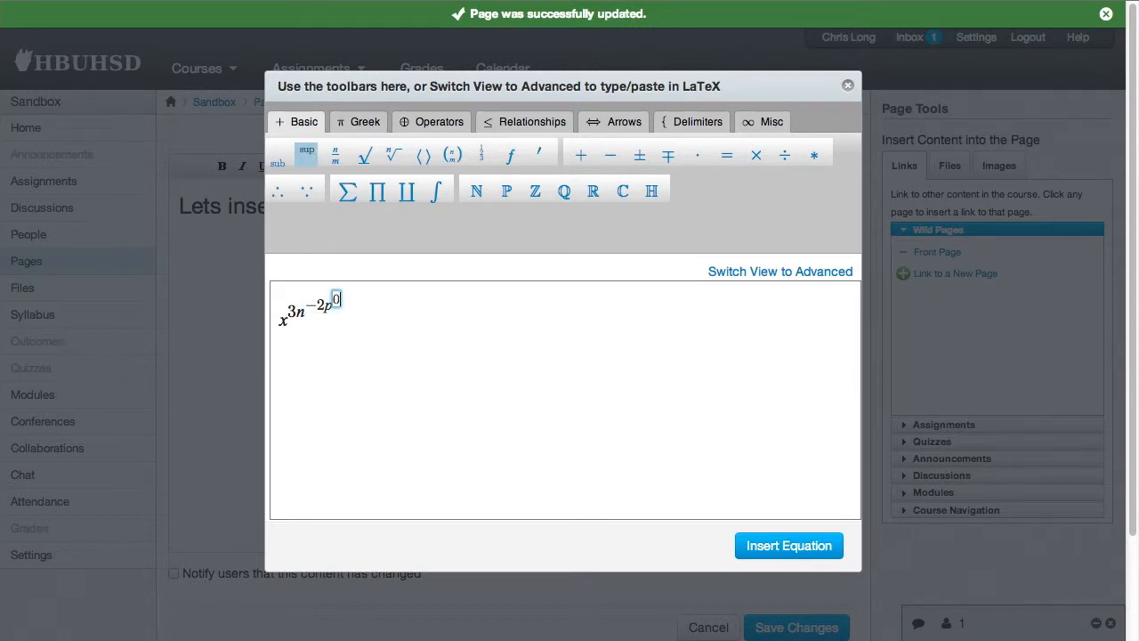
click(755, 546)
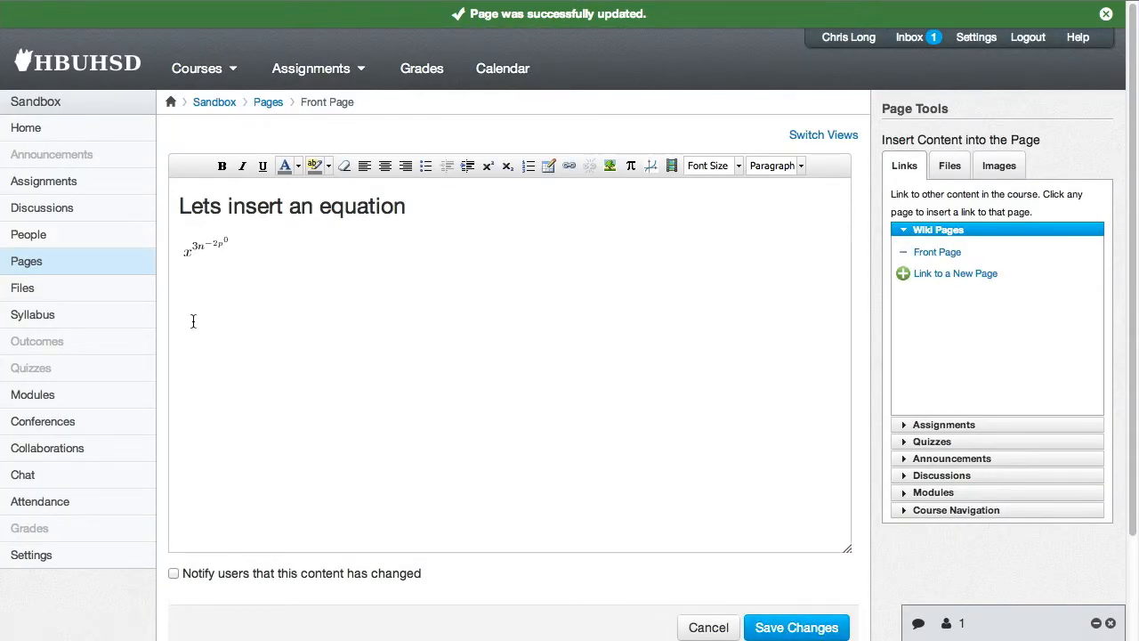
Enlarge the inserted equation image proportionally to about 90 × 48 pixels
click(192, 255)
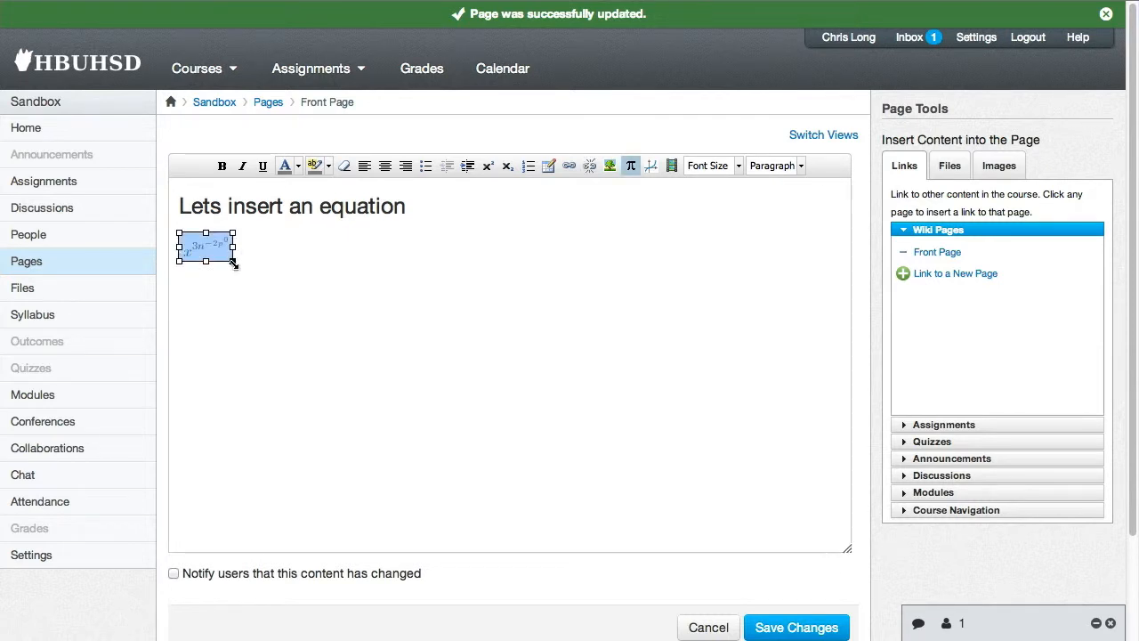
drag(233, 261, 269, 277)
click(314, 277)
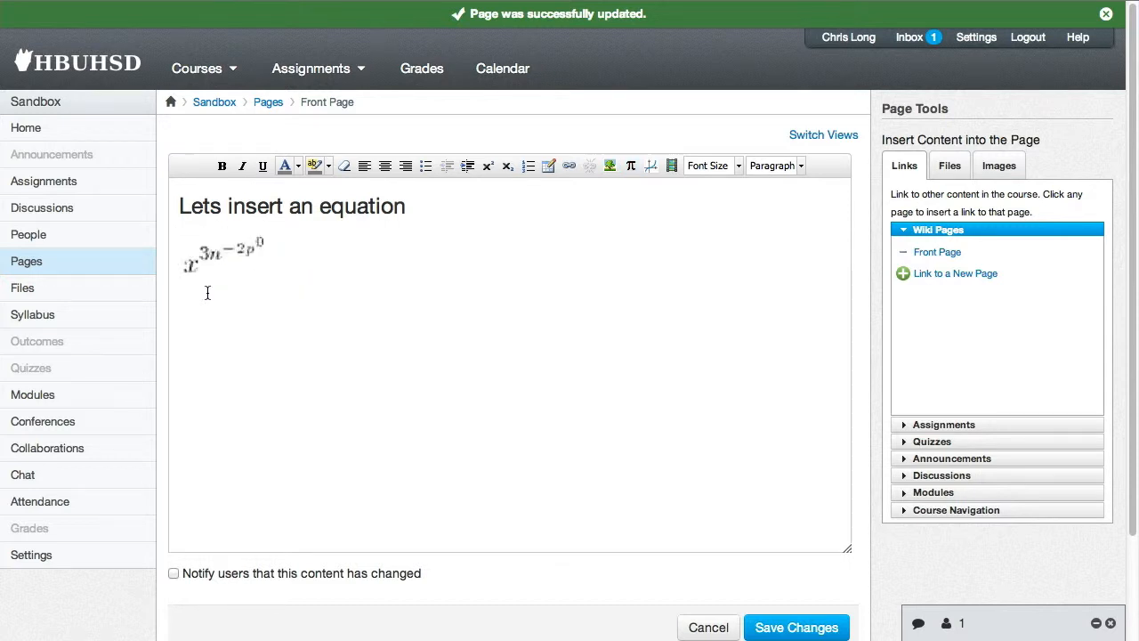
Copy the LaTeX code x^{3n^{-2p^0}} from the equation image's alt attribute in the HTML source and return to the visual editor
mouse_move(201, 268)
click(820, 134)
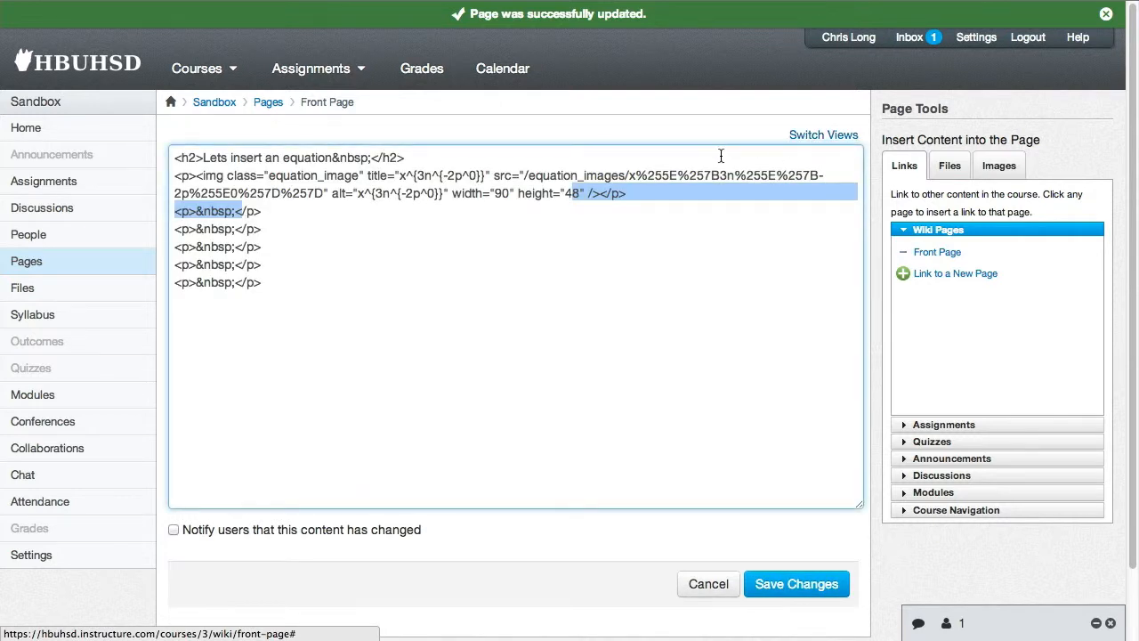
double_click(519, 218)
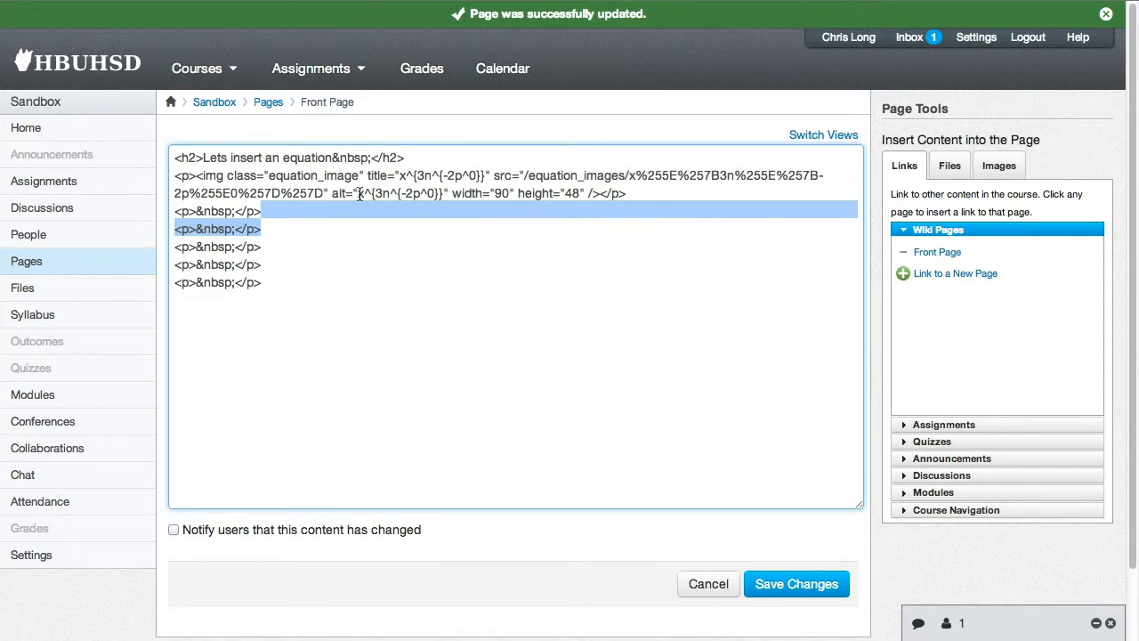
drag(359, 195, 442, 197)
key(ctrl+c)
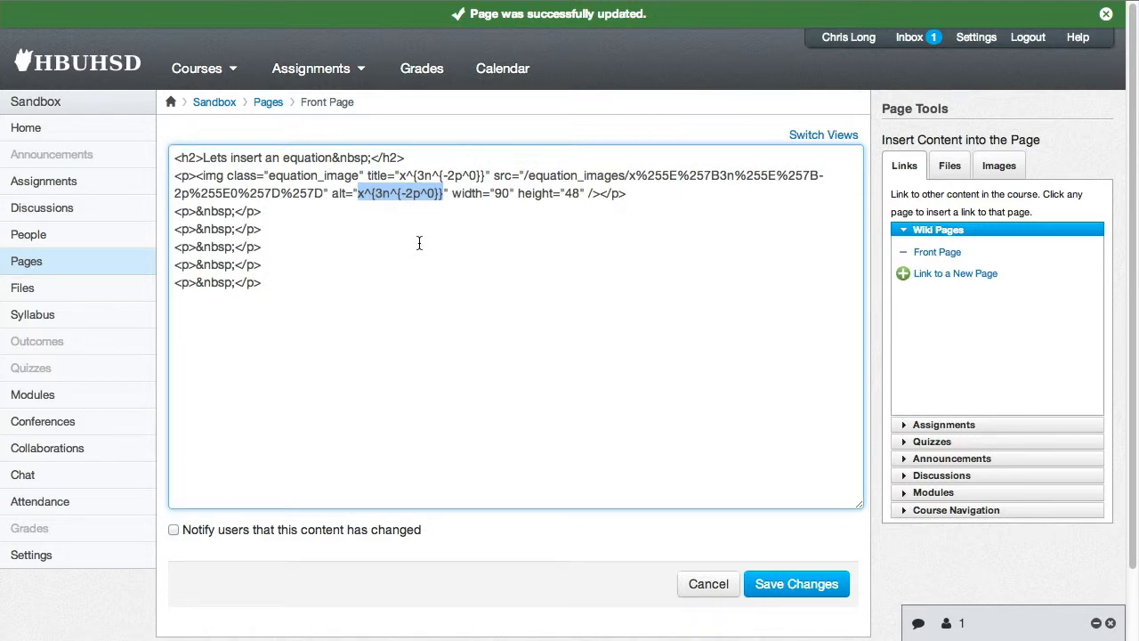
click(793, 136)
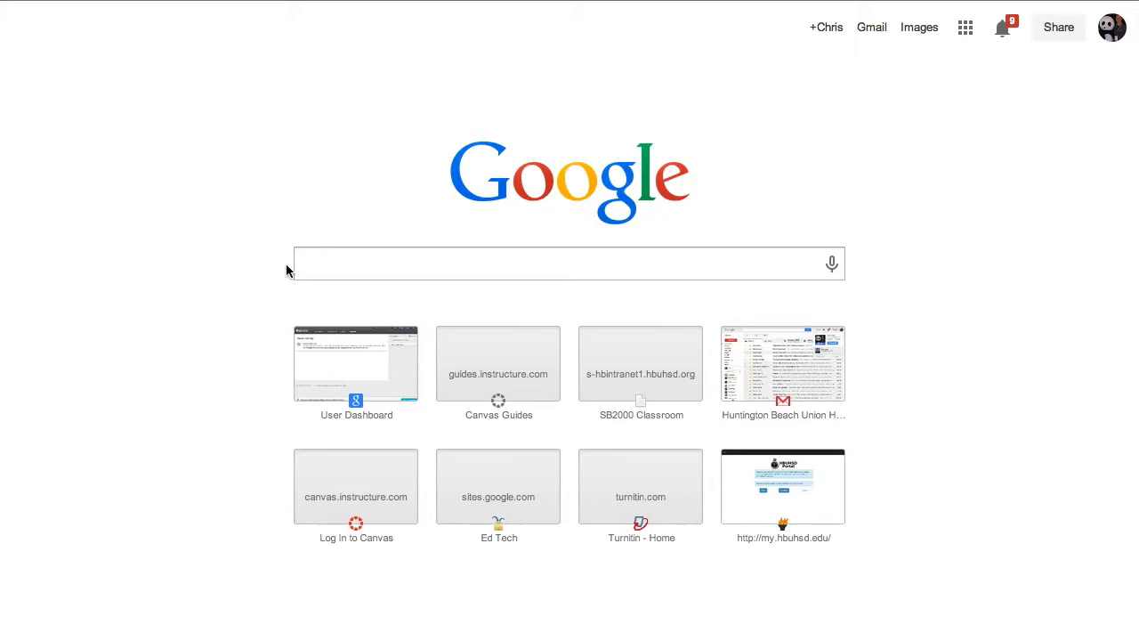
Search Google for "latex equation editor" and open the CodeCogs Online LaTeX Equation Editor
click(346, 264)
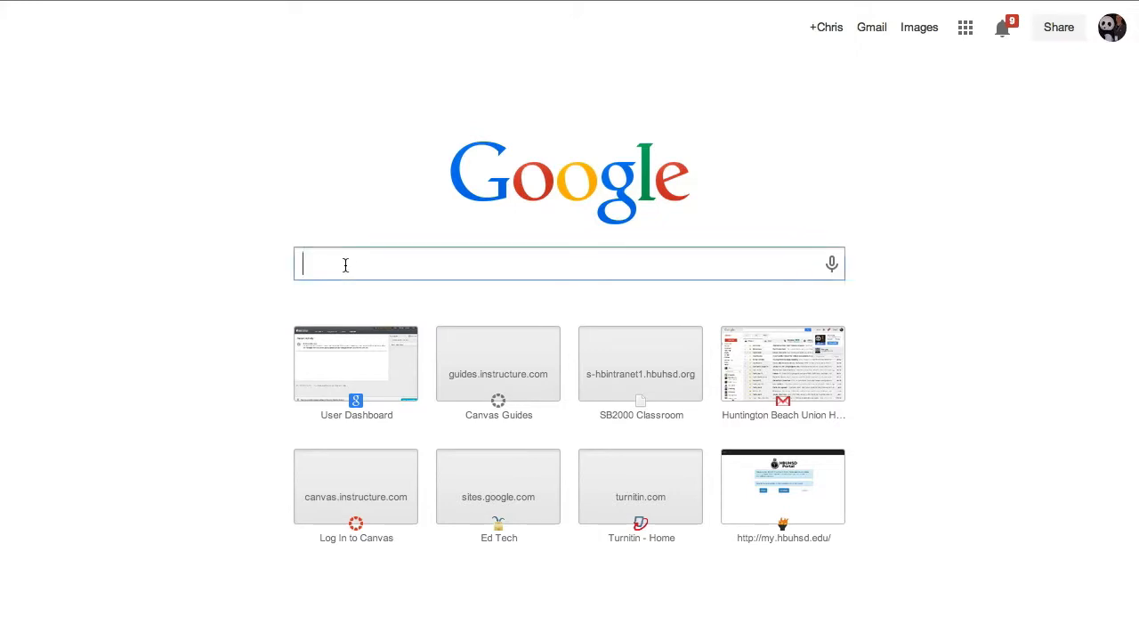
text(latex)
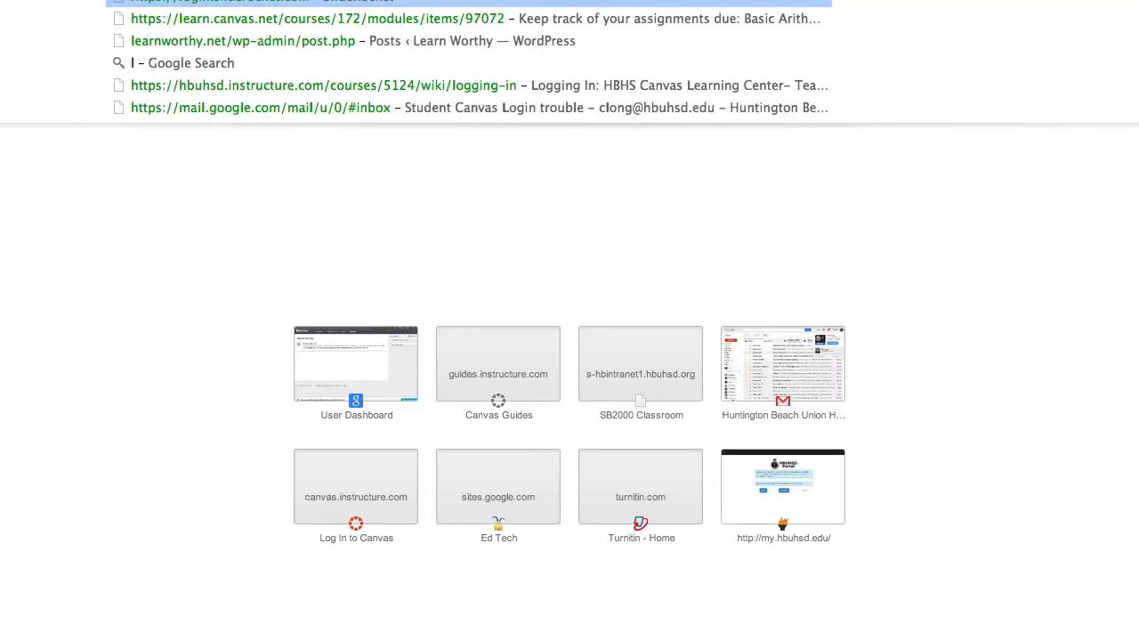
text( equ)
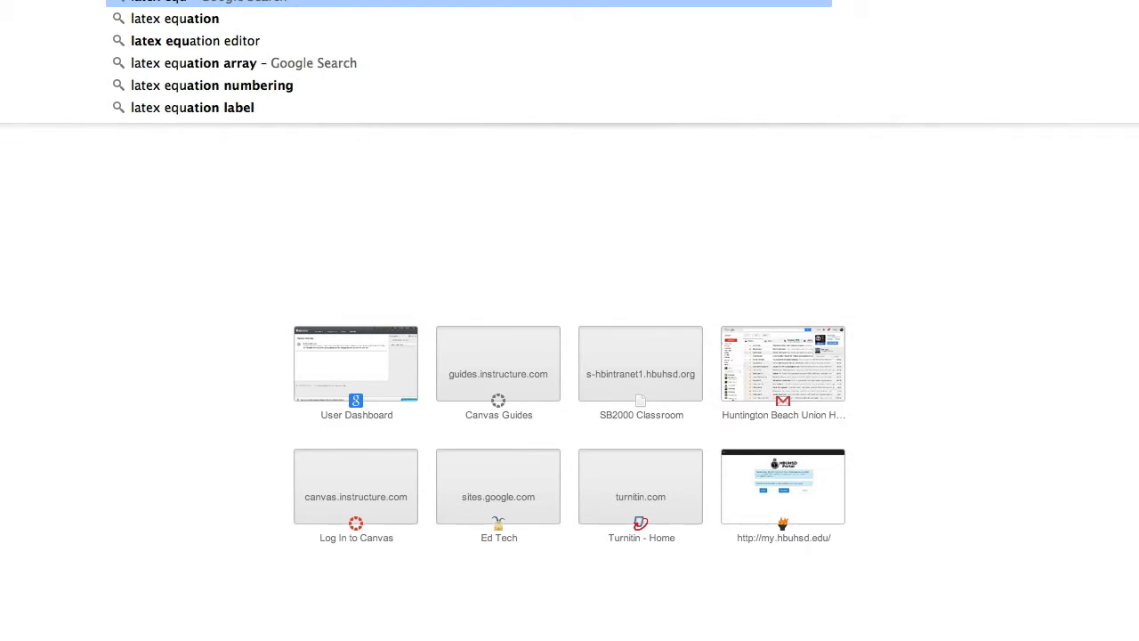
click(219, 44)
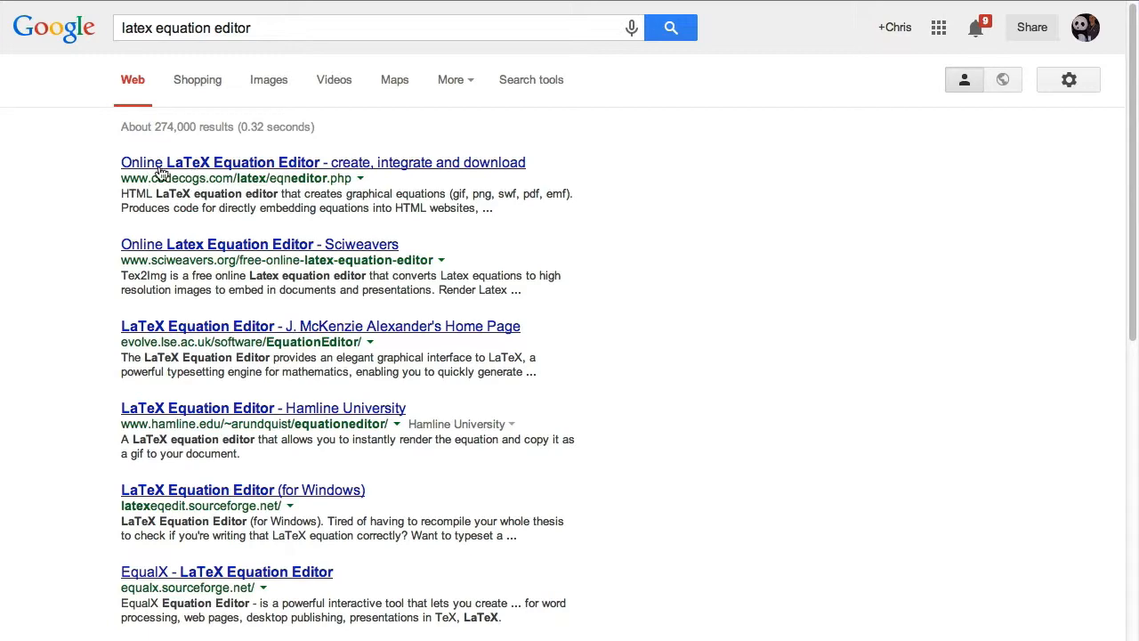
click(160, 167)
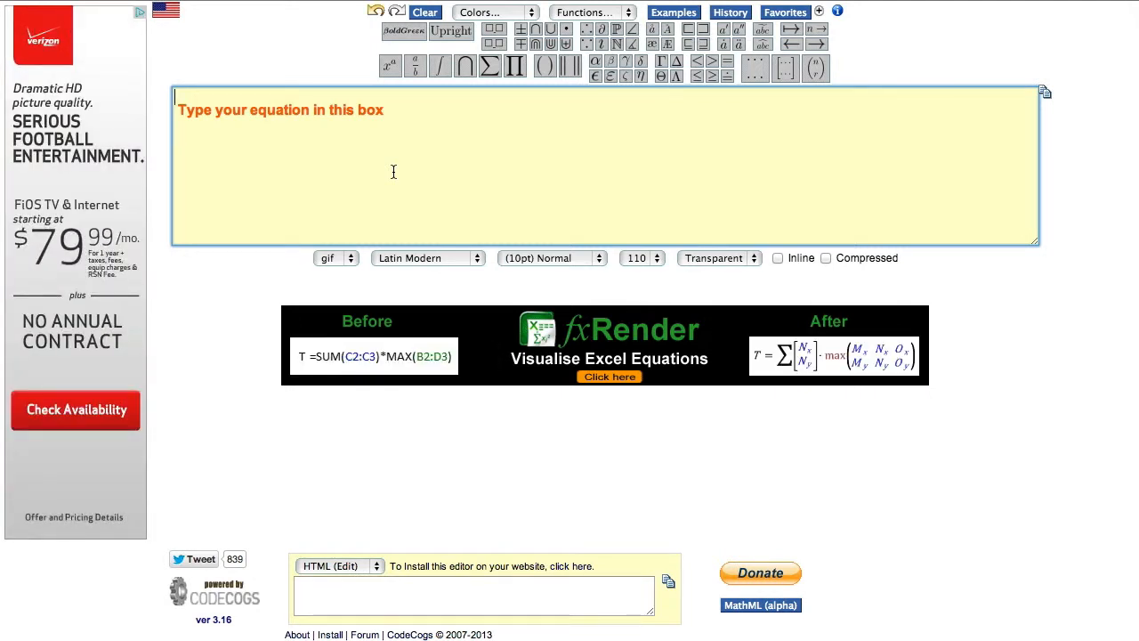
Paste the copied LaTeX code into the equation box and set its size to (20pt) Huge and resolution to 150
key(ctrl+v)
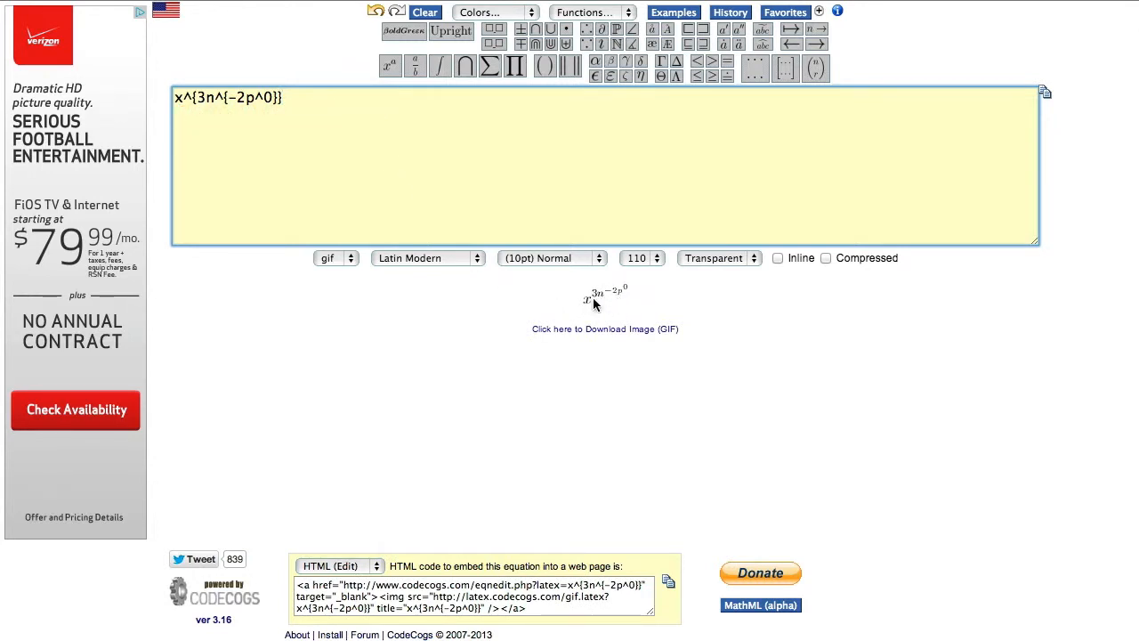
mouse_move(616, 293)
click(598, 258)
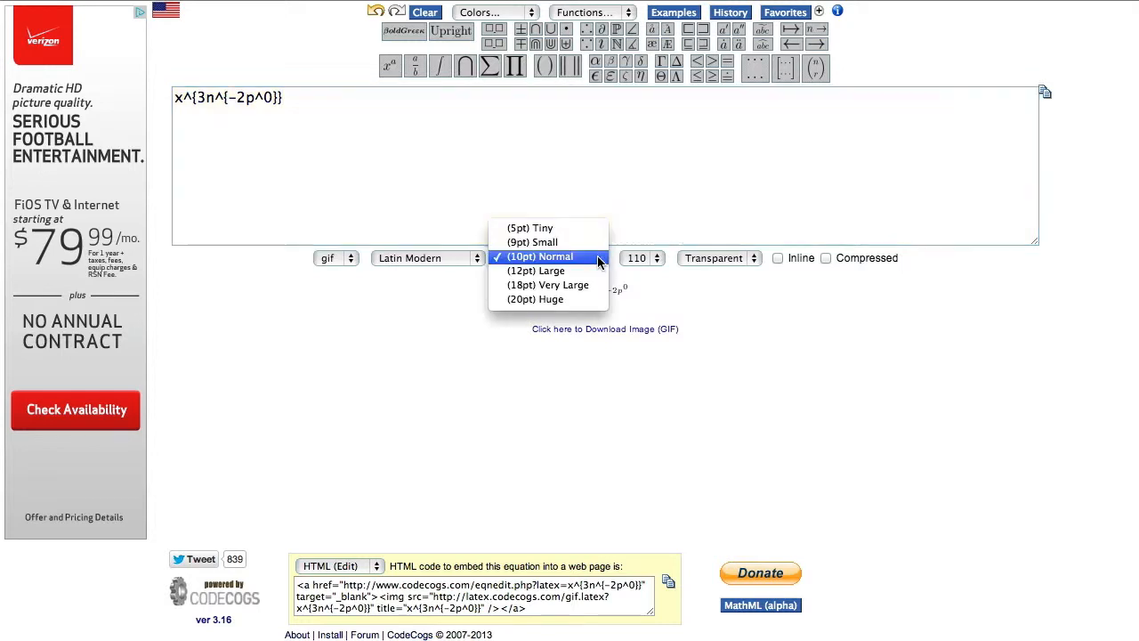
click(578, 299)
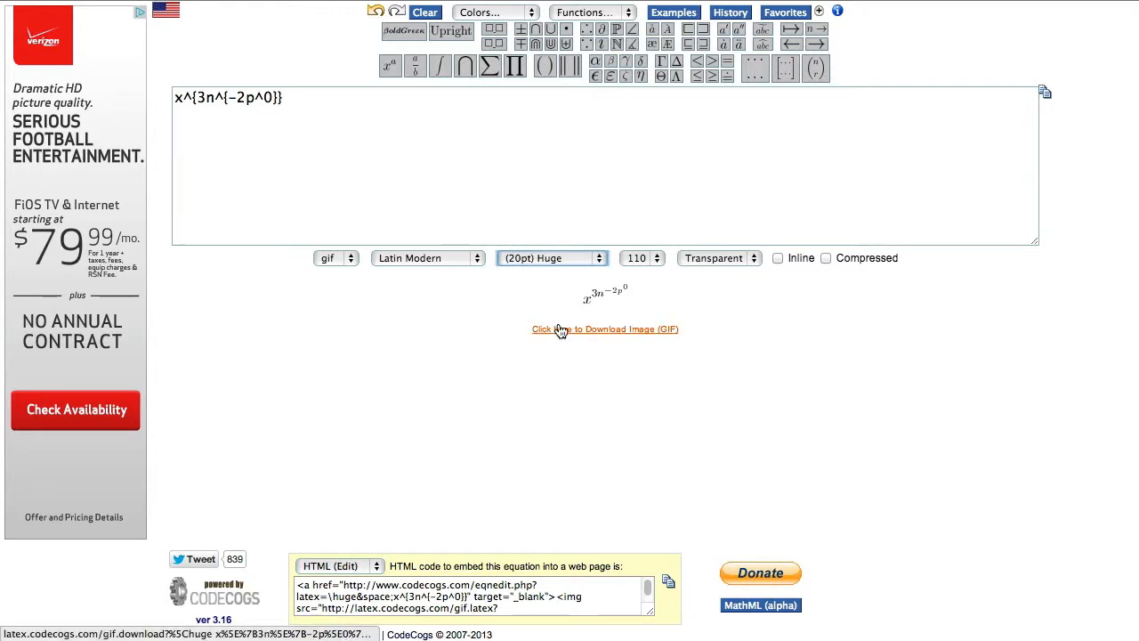
click(657, 259)
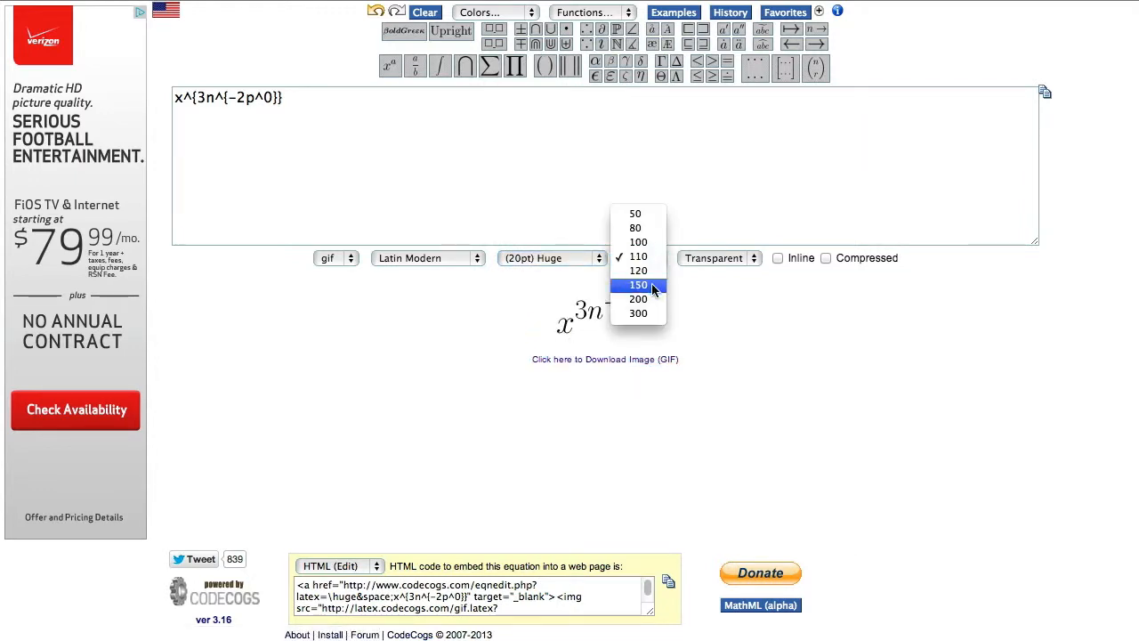
click(653, 286)
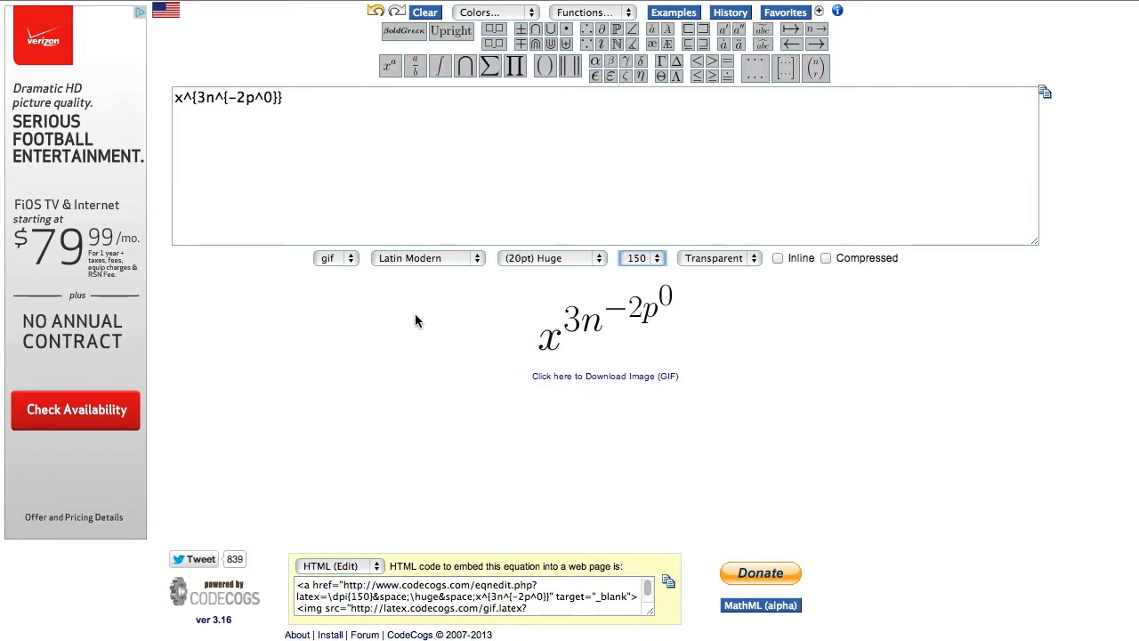
Try the Computer Modern and Comic Sans fonts on the equation, and settle on Verdana
click(478, 260)
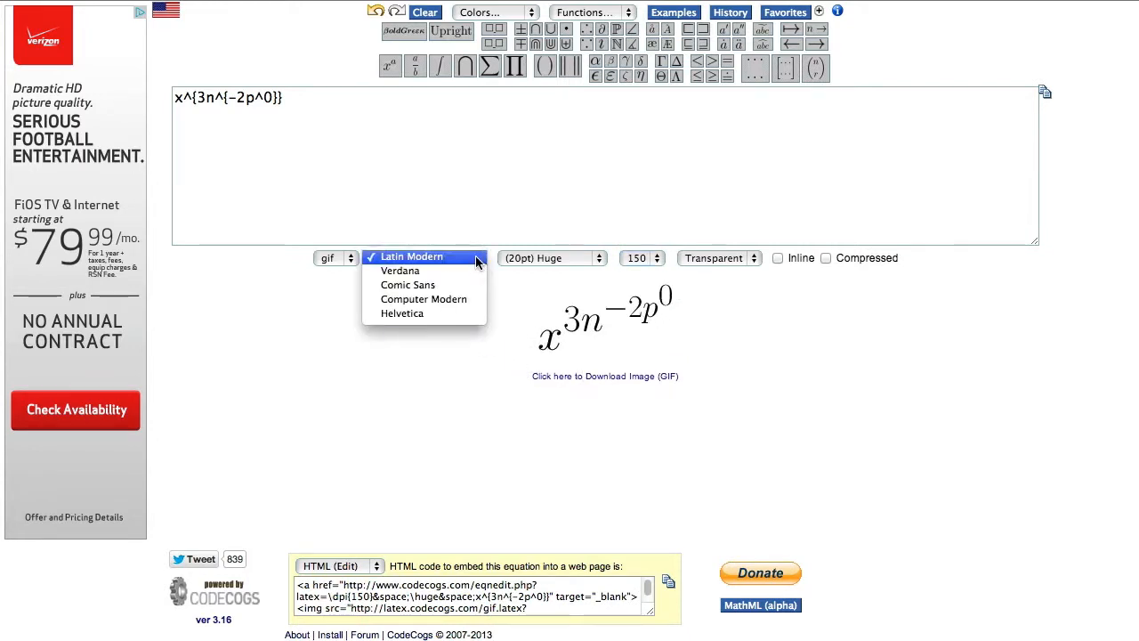
click(457, 303)
click(478, 258)
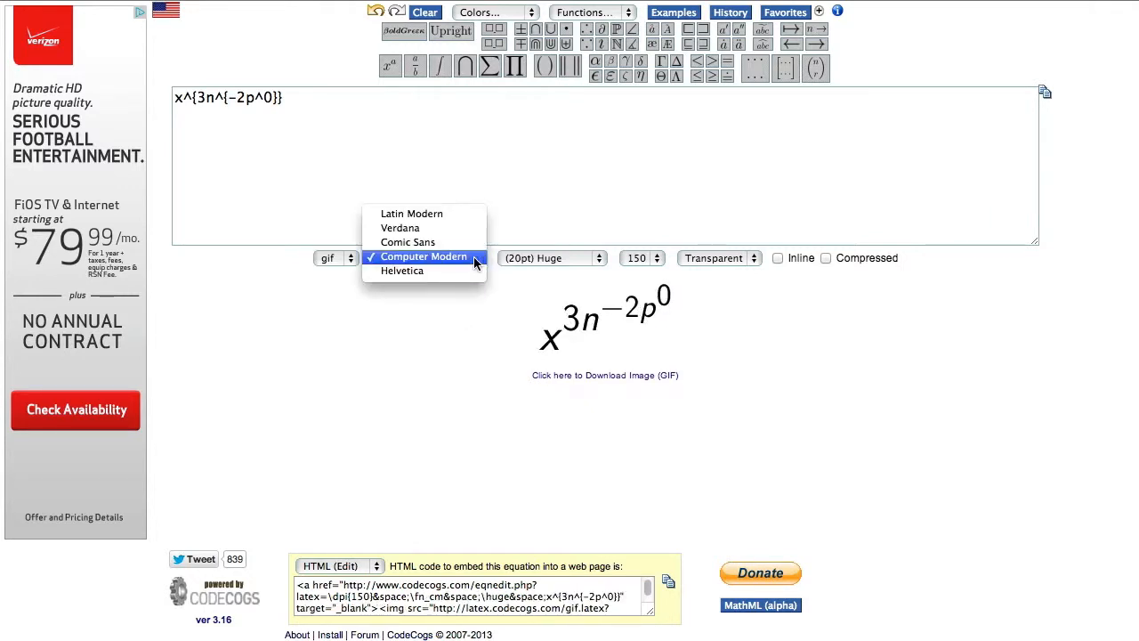
click(475, 242)
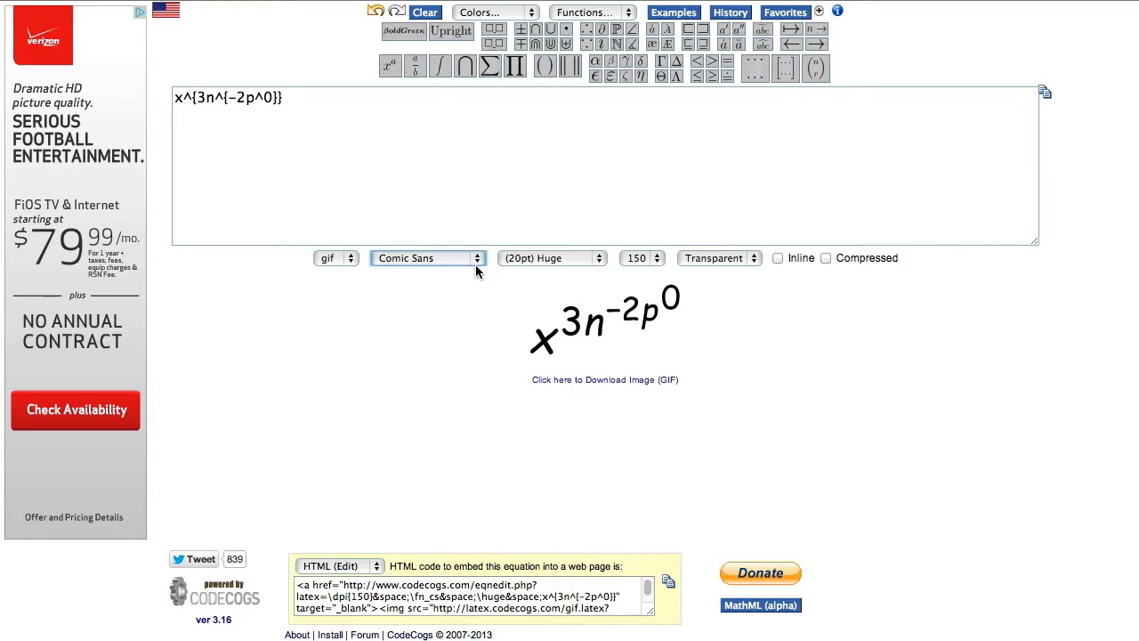
click(476, 263)
key(Escape)
click(471, 259)
click(473, 217)
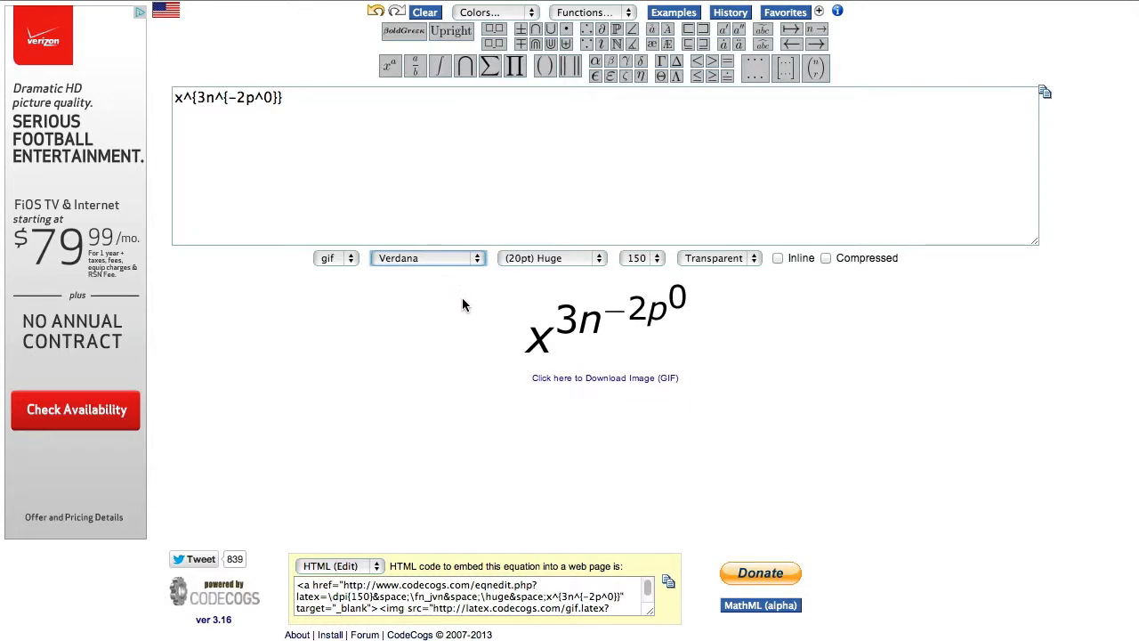
Set the equation's output format to png and download the image
click(351, 260)
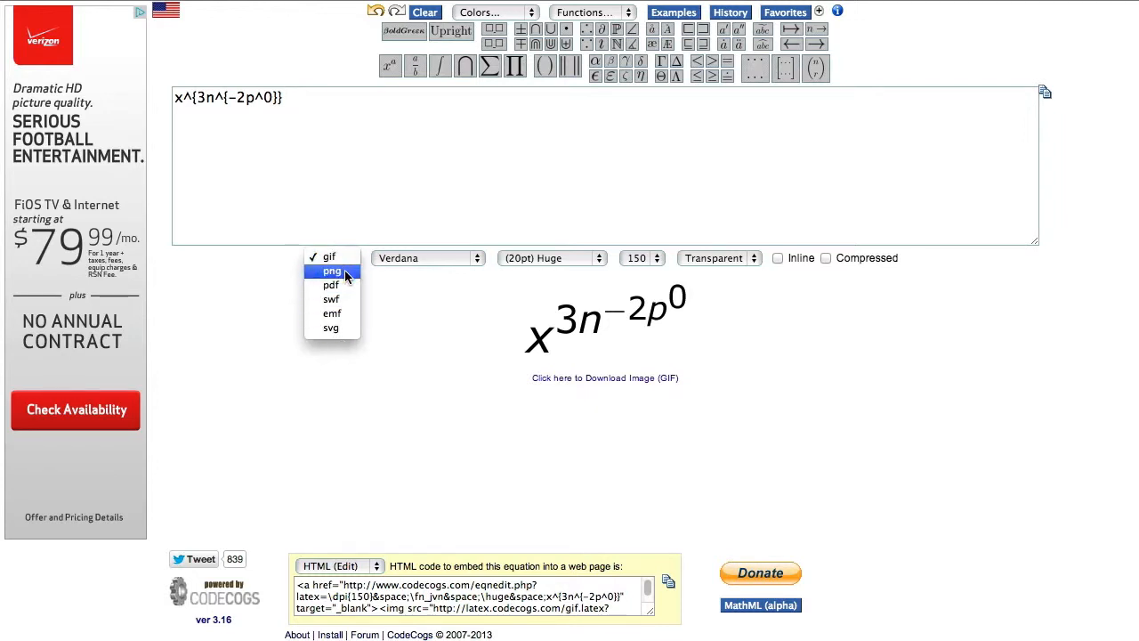
click(345, 282)
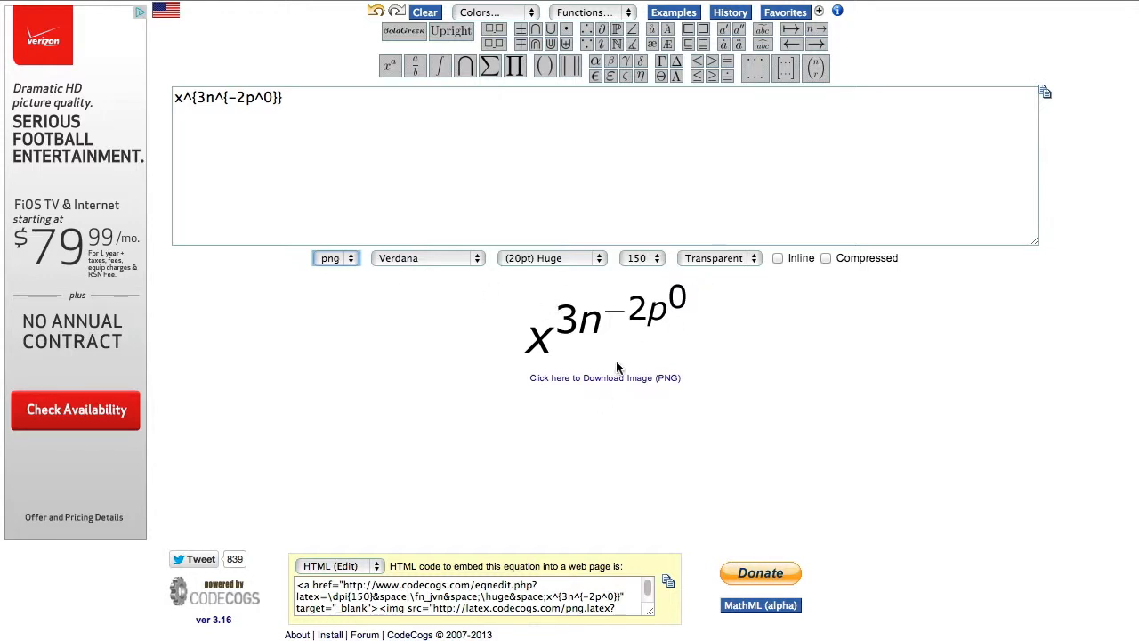
click(570, 383)
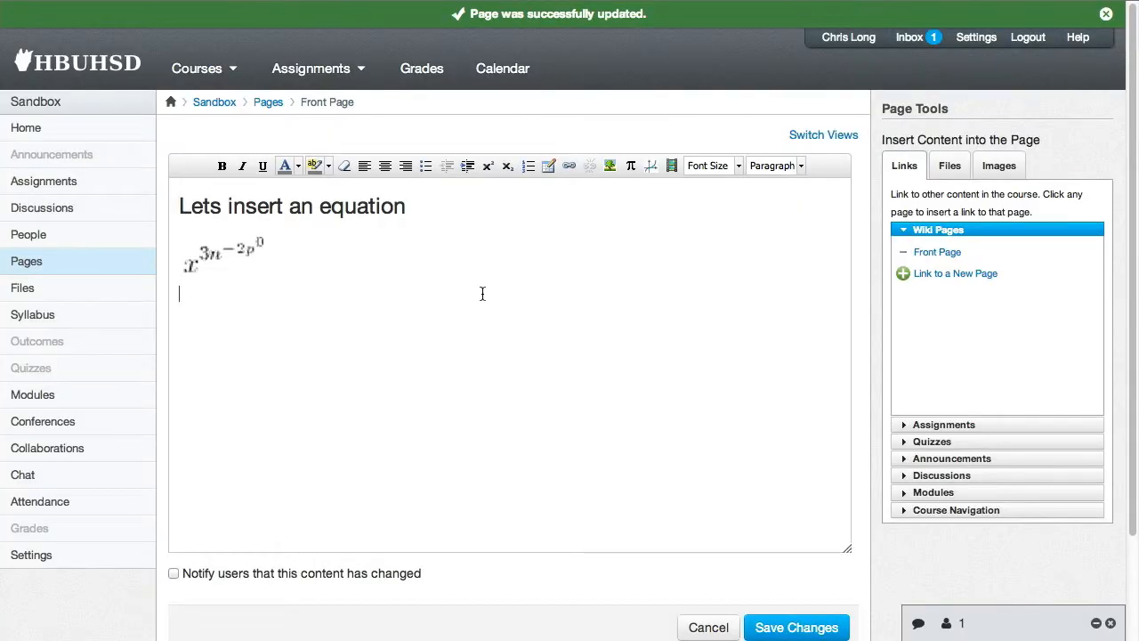
Switch back to the Canvas page and embed CodeCogsEqn (1).png from Downloads, uploading it to the course files folder
click(999, 166)
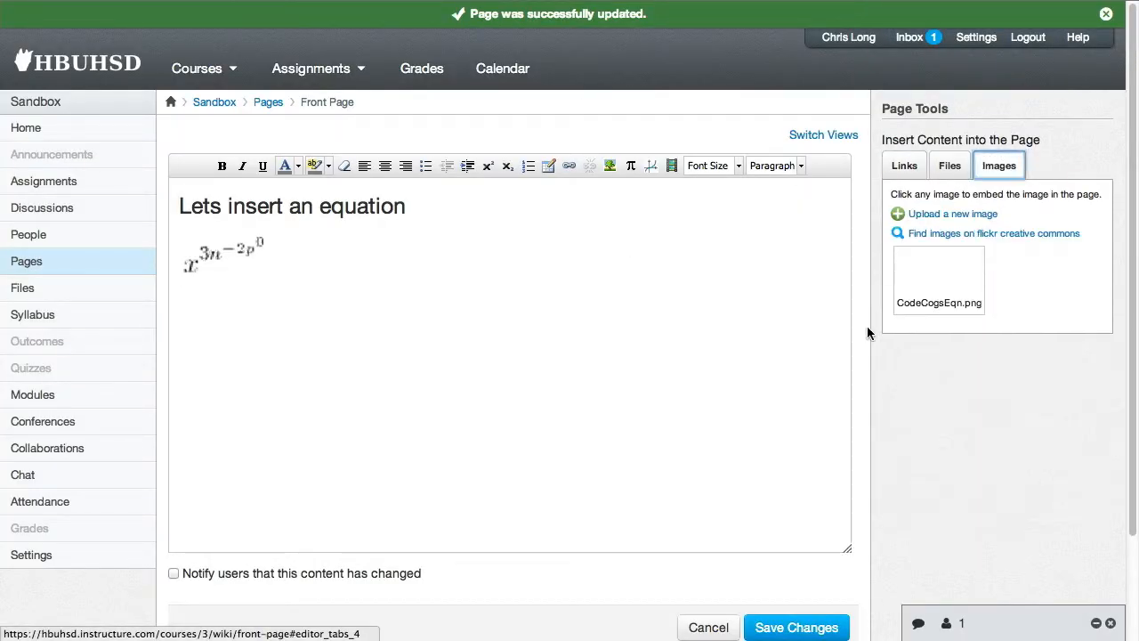
click(942, 217)
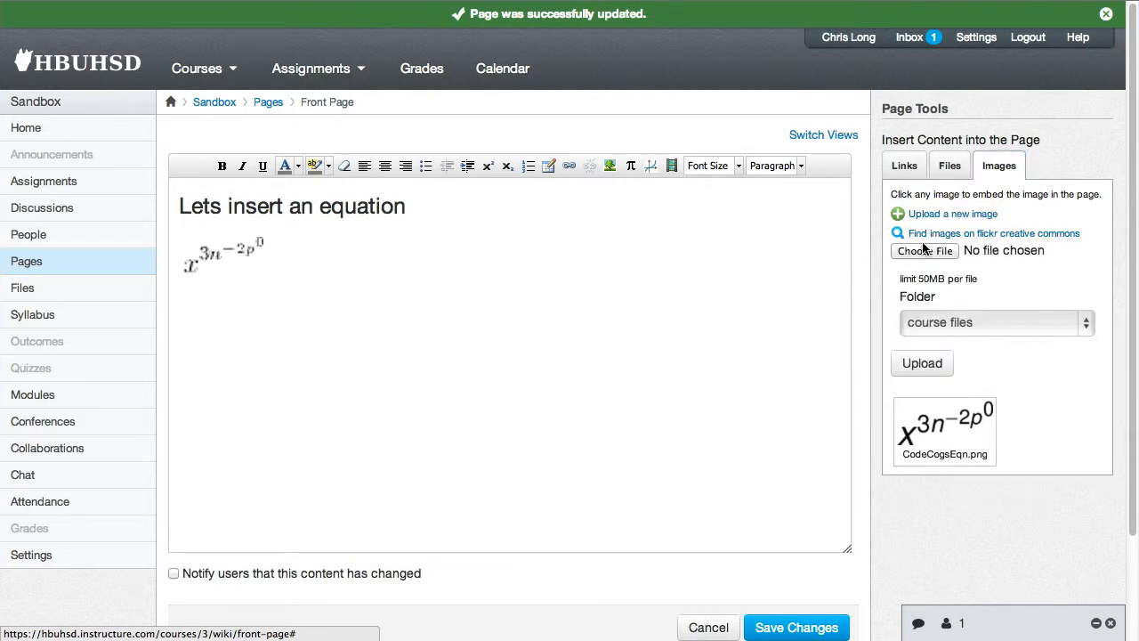
click(924, 251)
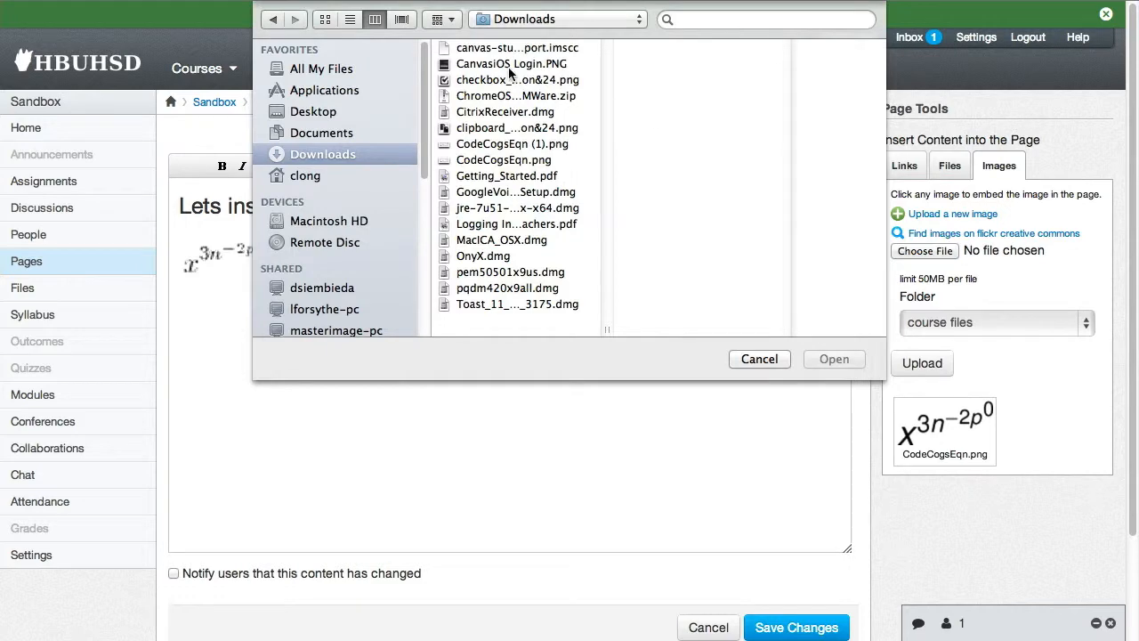
click(486, 147)
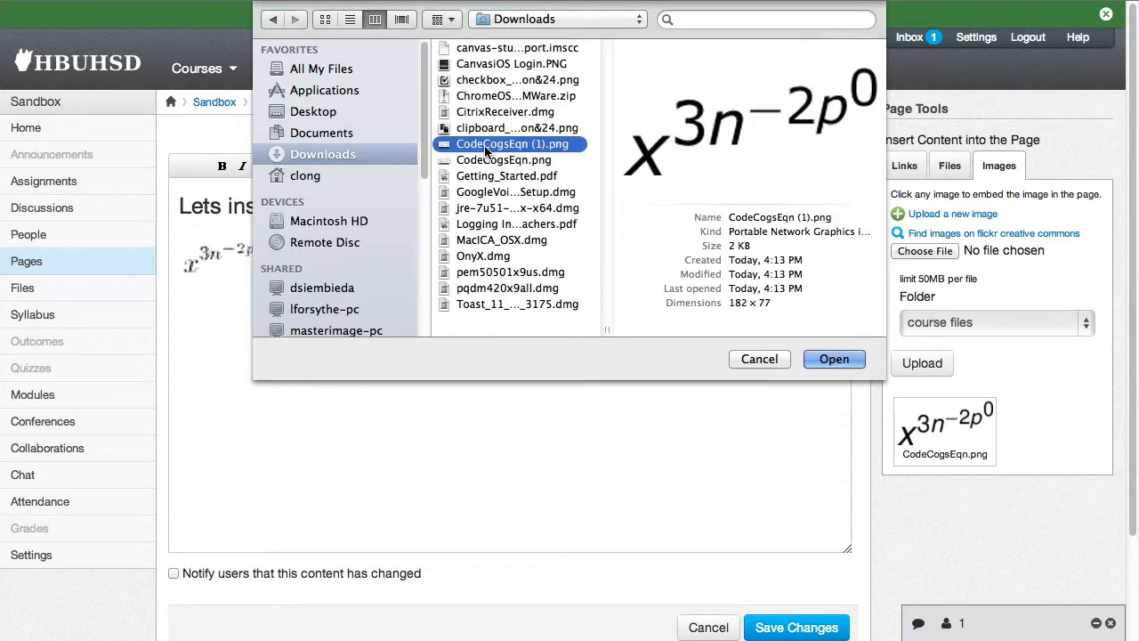
click(835, 360)
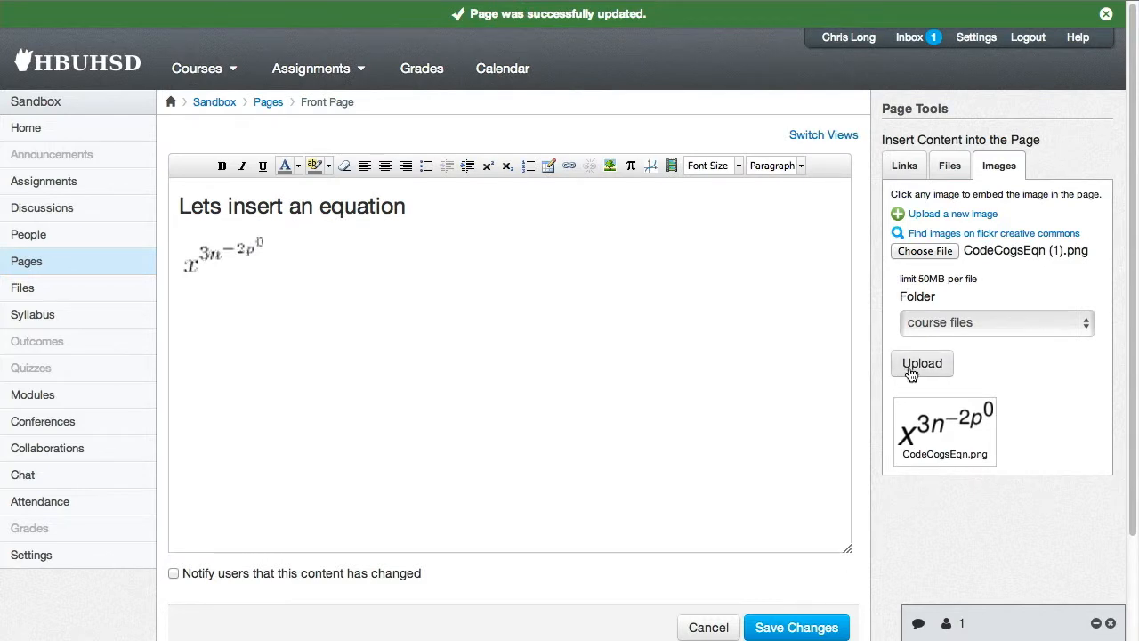
click(912, 372)
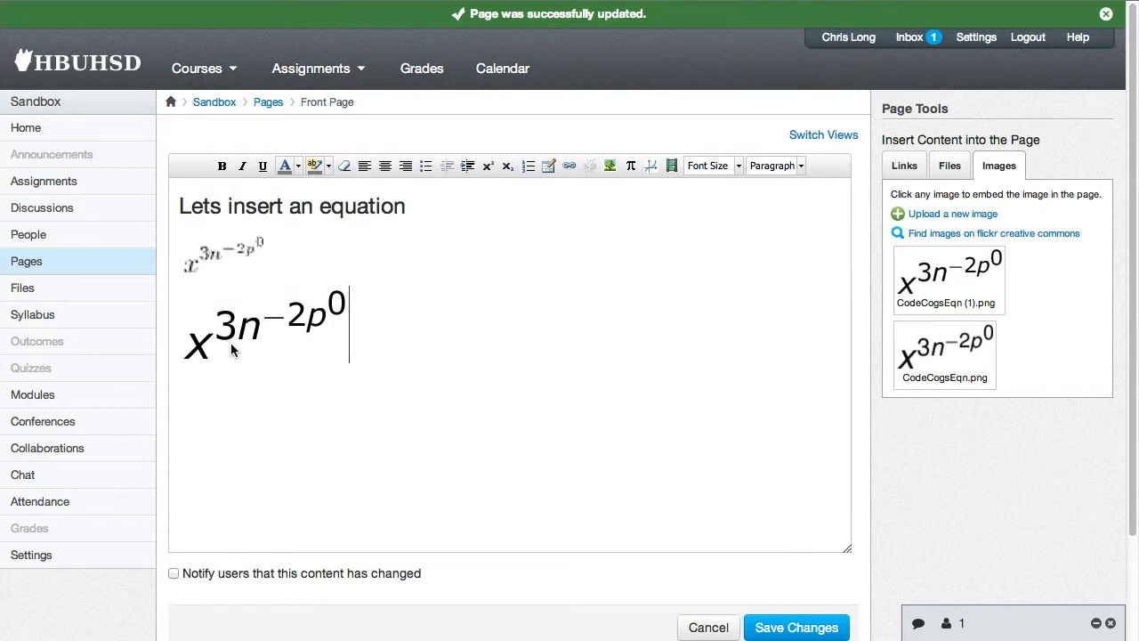
Shrink the larger embedded equation image proportionally to about two thirds of its size
scroll(361, 384, down, 1)
scroll(361, 383, down, 3)
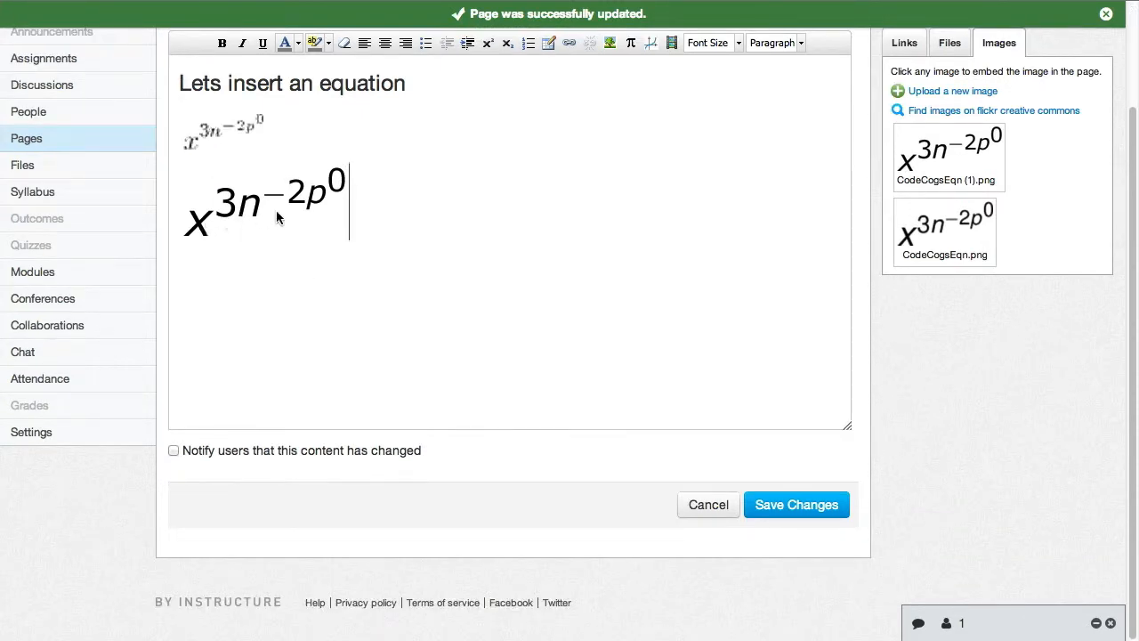
click(276, 205)
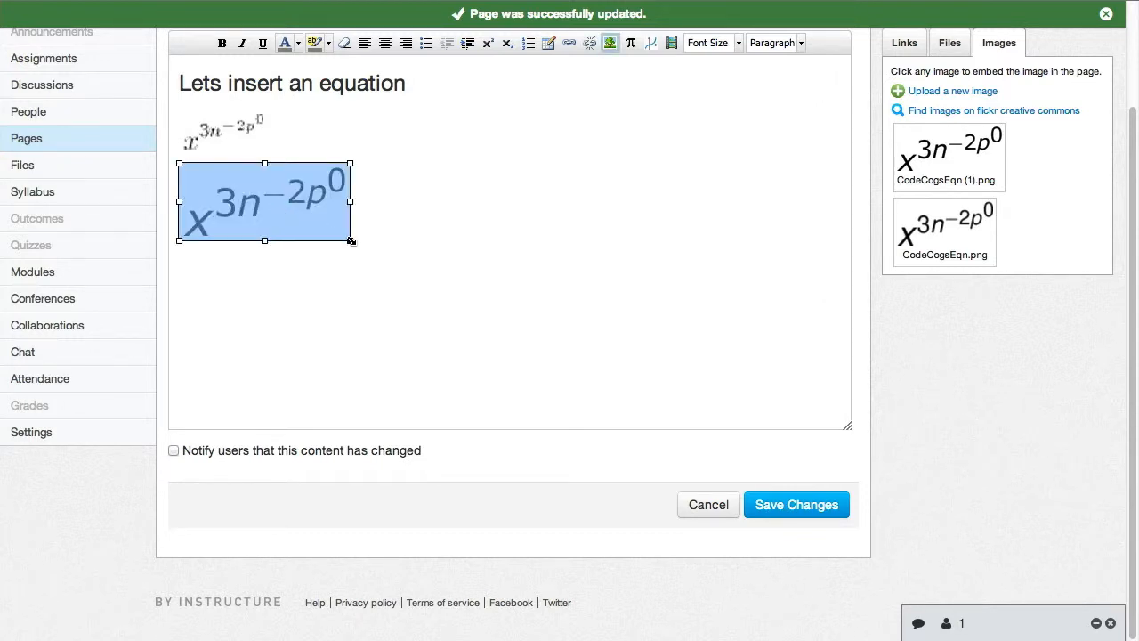
drag(351, 242, 319, 209)
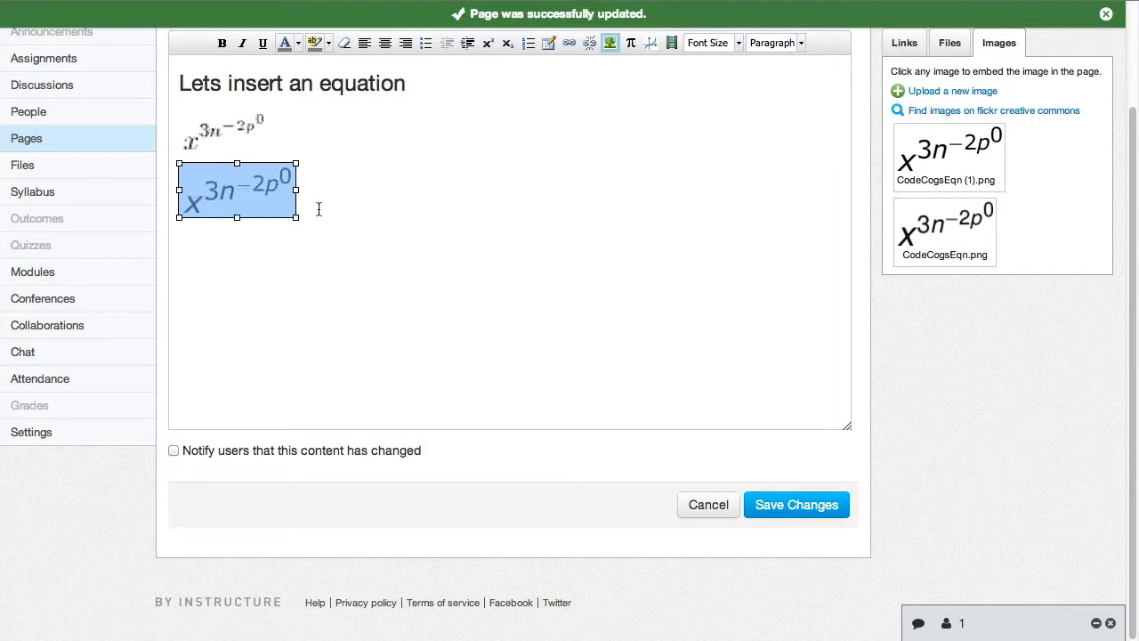
click(423, 216)
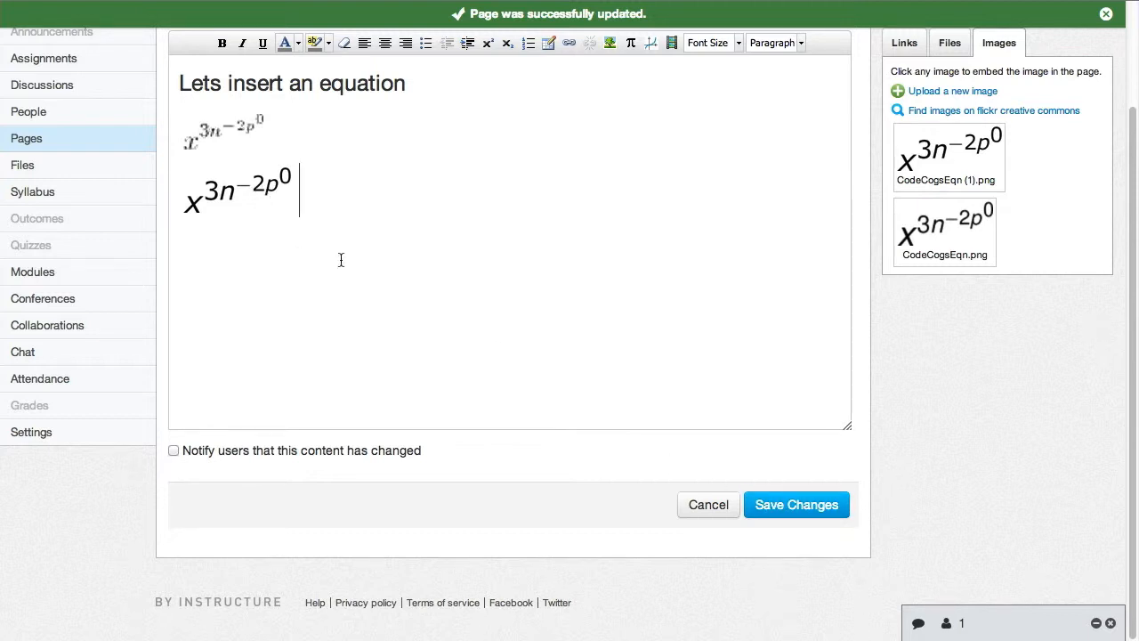
text(simplu)
key(BackSpace)
key(BackSpace)
key(BackSpace)
key(BackSpace)
key(BackSpace)
key(BackSpace)
Add the text "Simplify this expression" before the larger equation image and put the image on its own line below
click(187, 212)
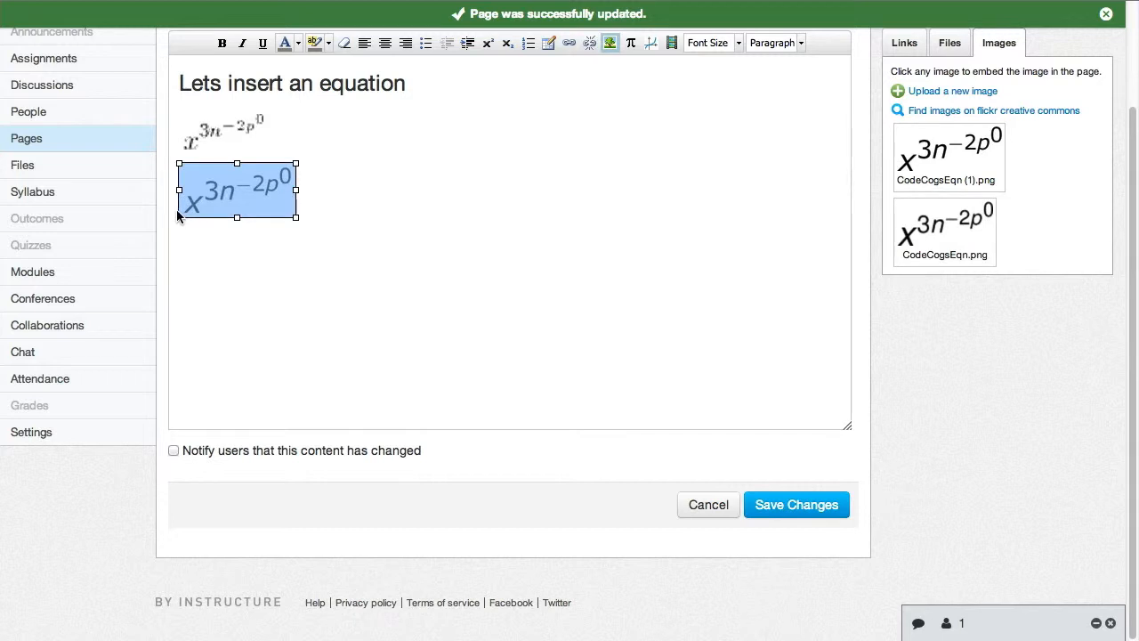
click(176, 216)
text(Sim)
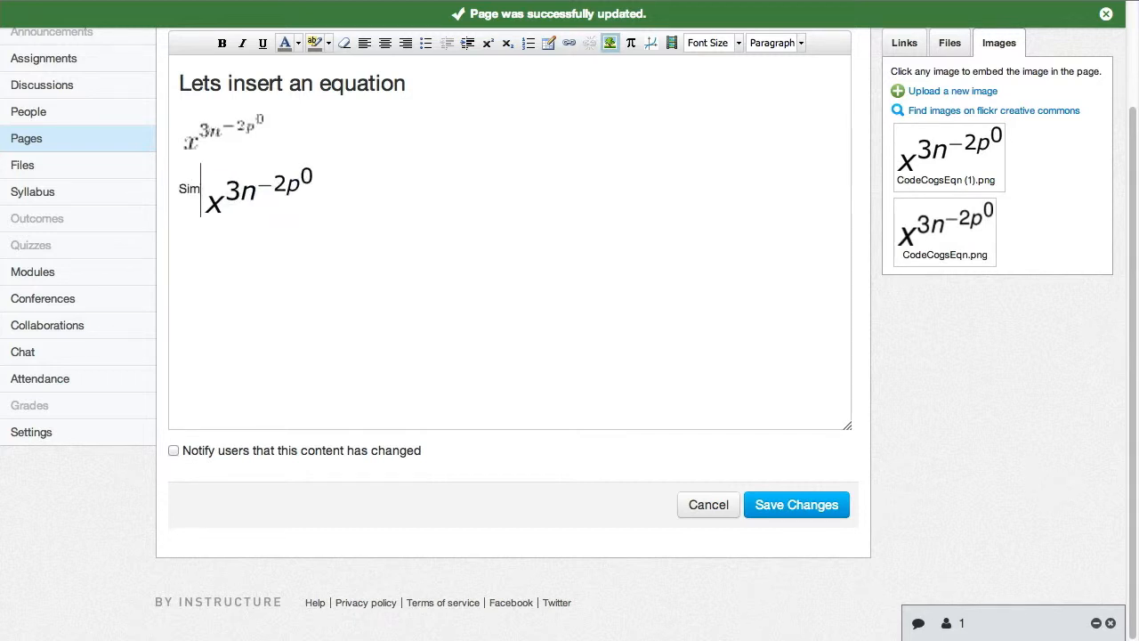
text(ply)
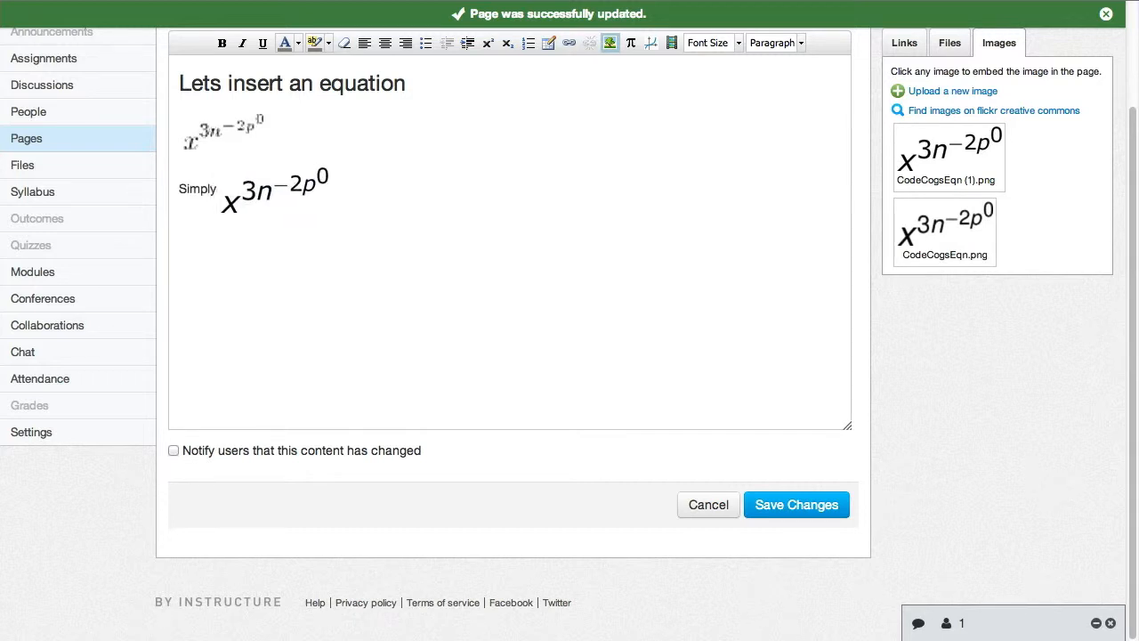
key(BackSpace)
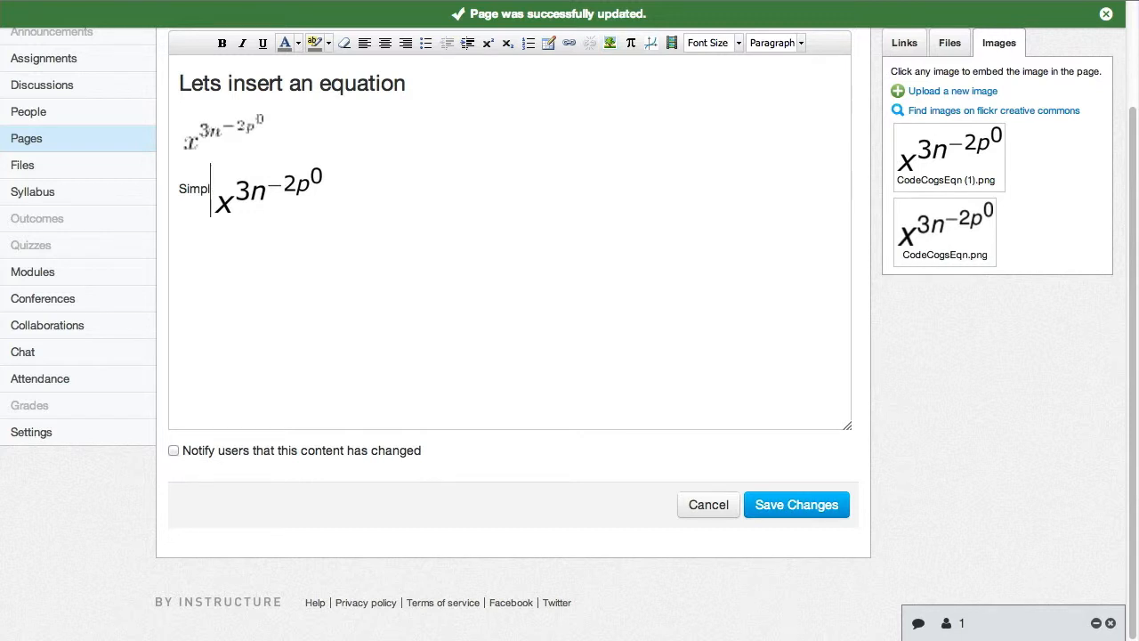
text(ify thi)
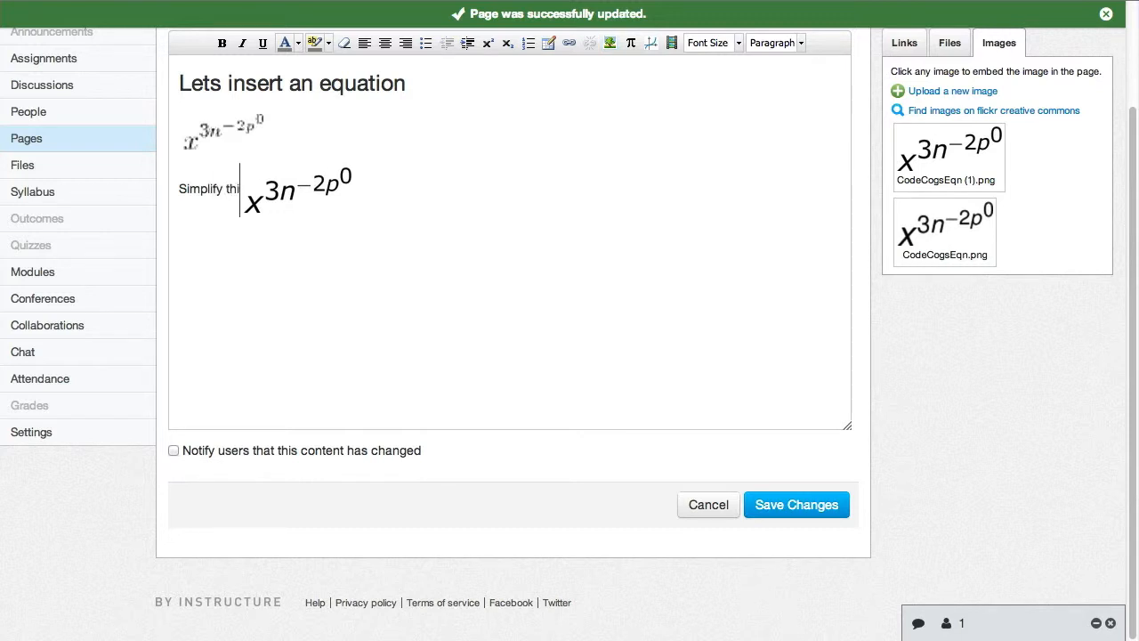
text(s expre)
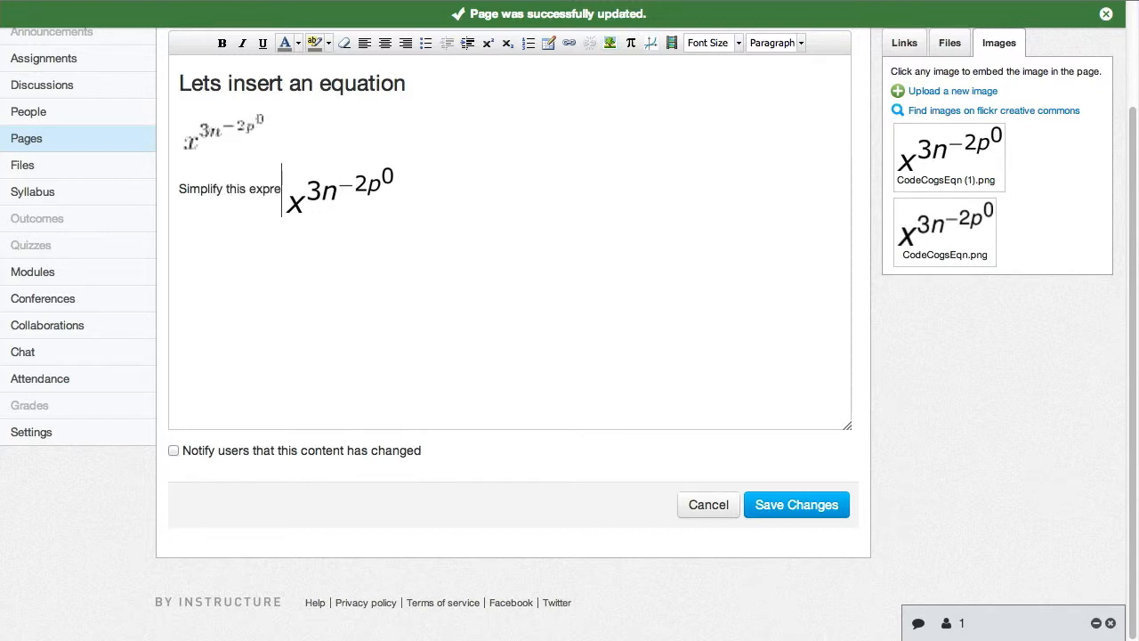
text(ssion)
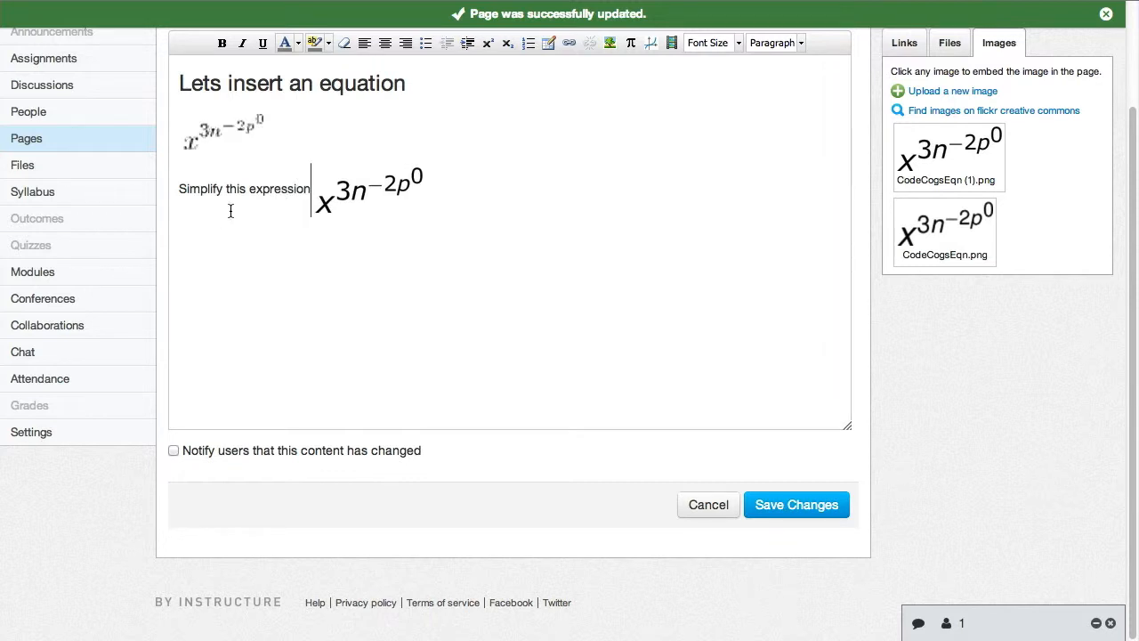
key(Return)
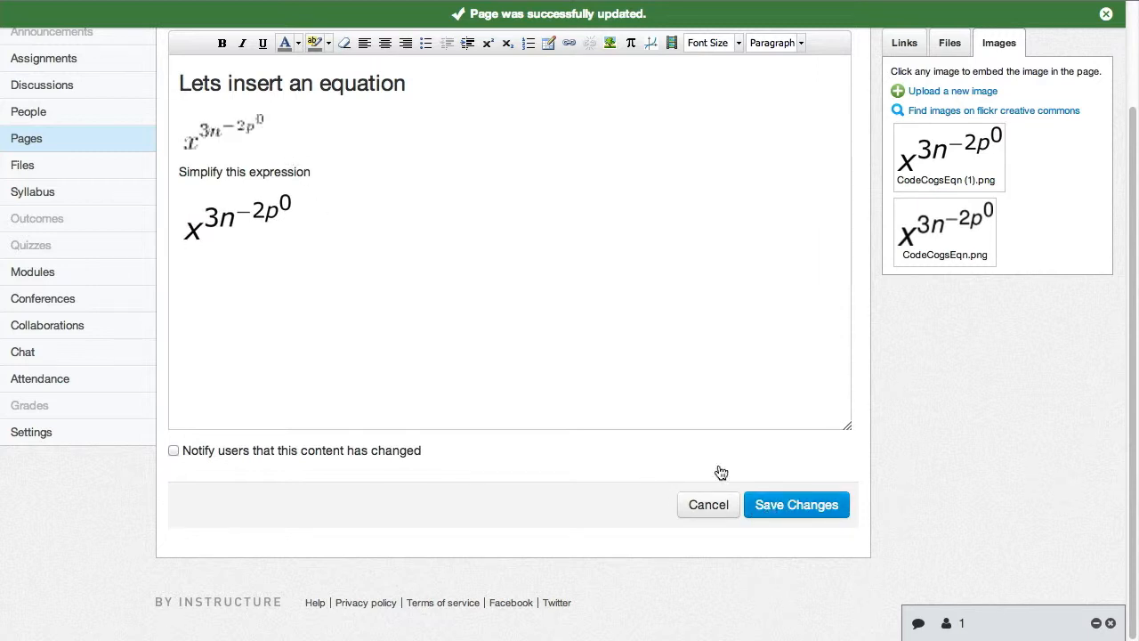
Delete the small blurry equation and the heading text "Lets insert an equation"
click(203, 138)
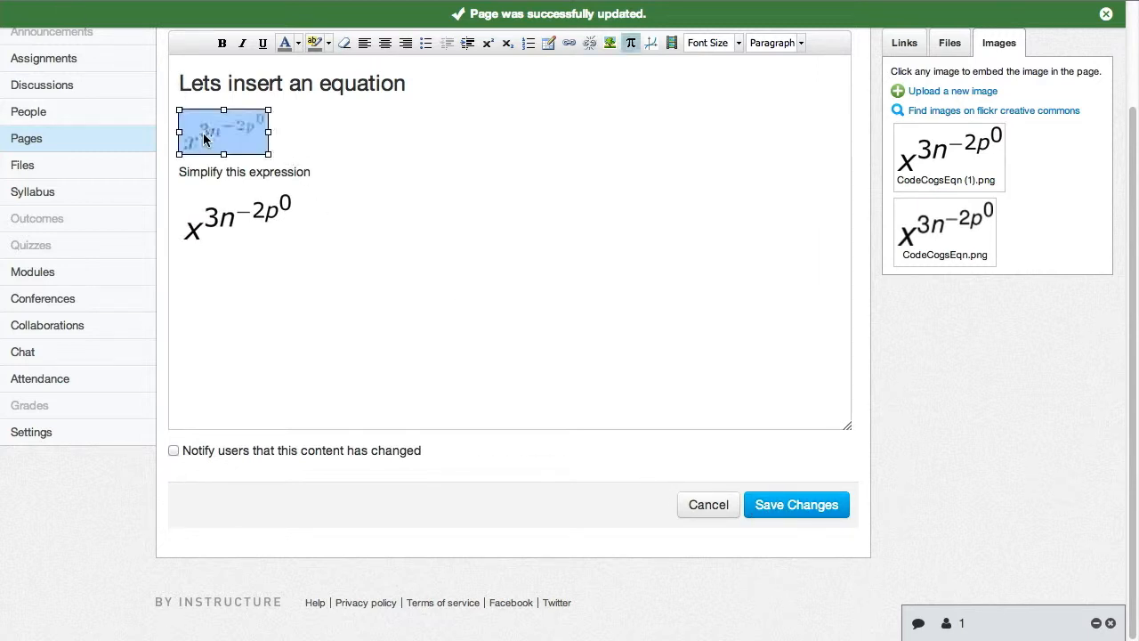
key(BackSpace)
key(BackSpace)
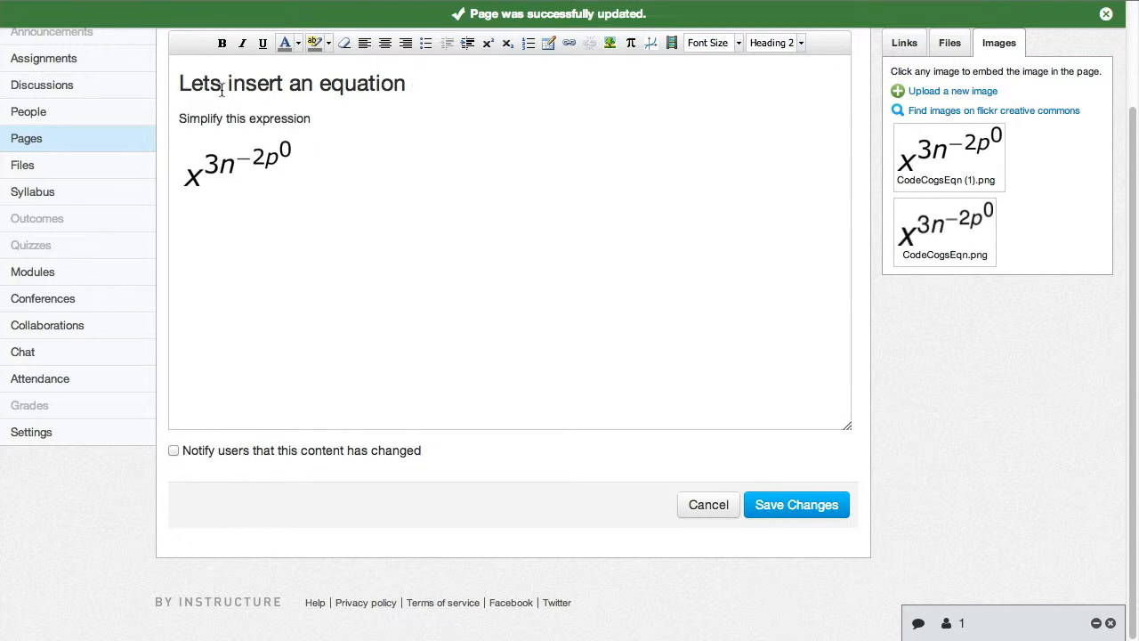
drag(430, 93, 170, 79)
key(BackSpace)
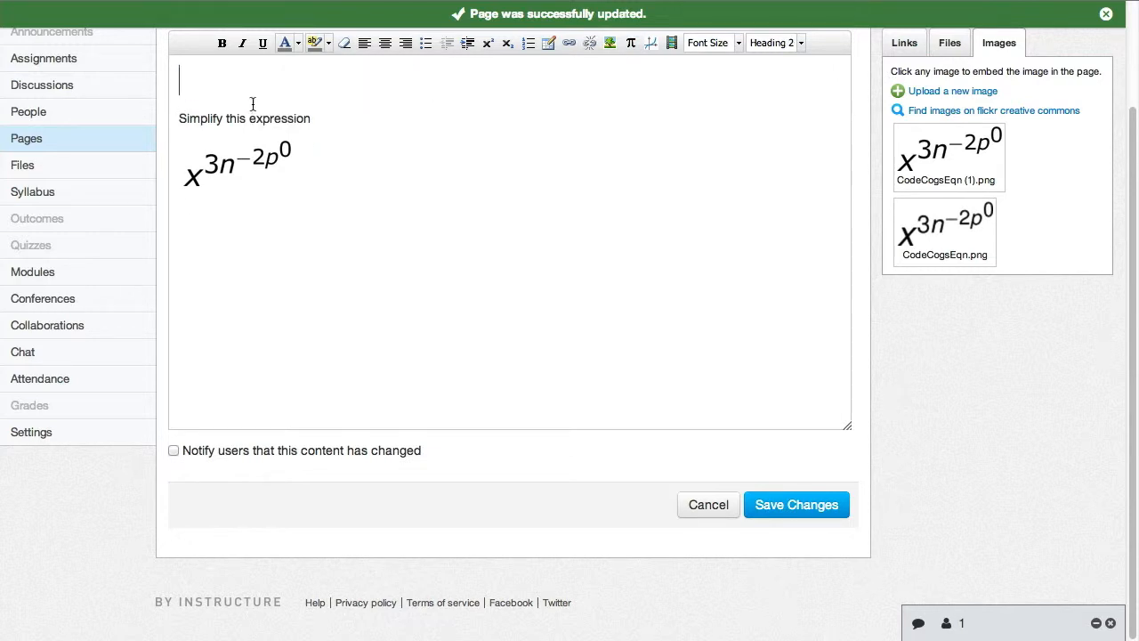